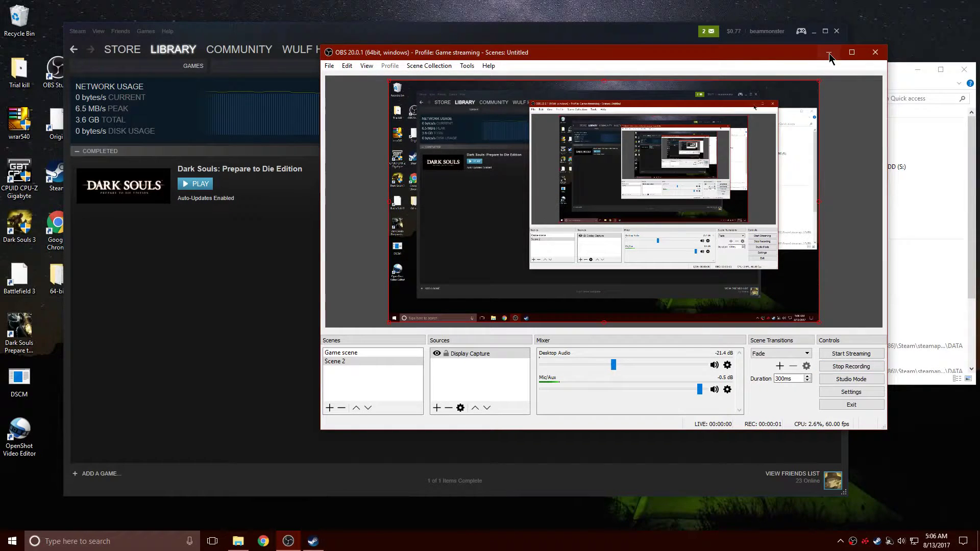
Step: Minimize OBS and head to Steam's library for Dark Souls: Prepare to Die Edition
left_click(825, 53)
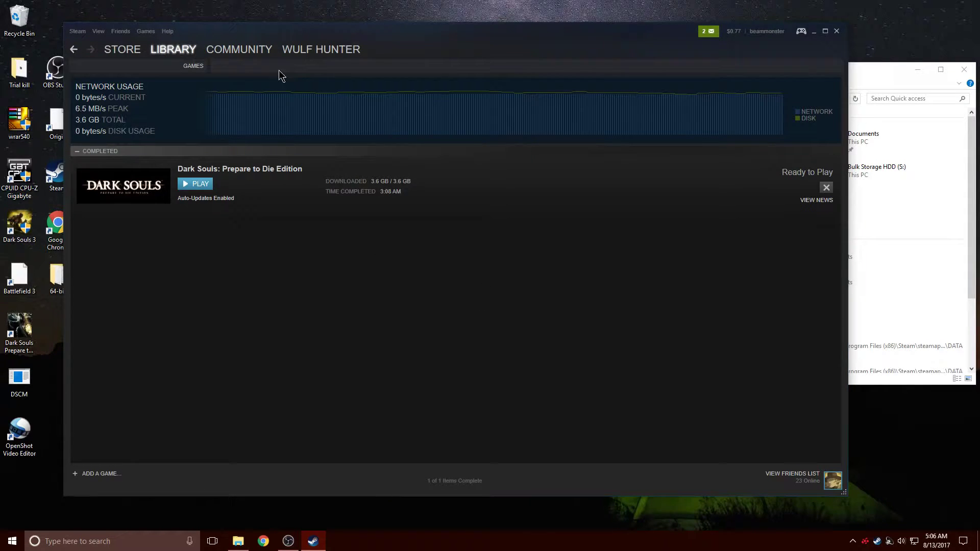
mouse_move(273, 54)
Step: Open the Dark Souls library page, its Community Hub, and browse the Guides and All tabs
left_click(186, 51)
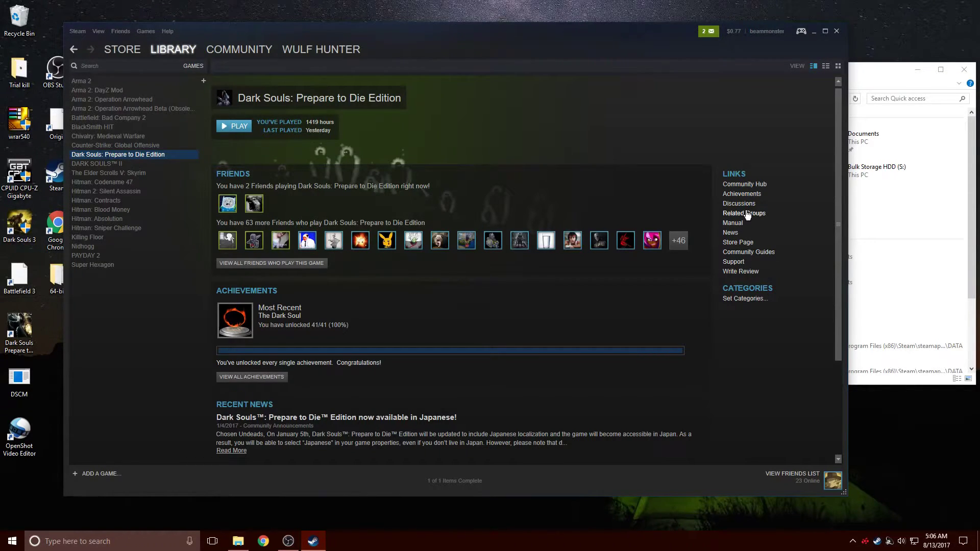
left_click(745, 184)
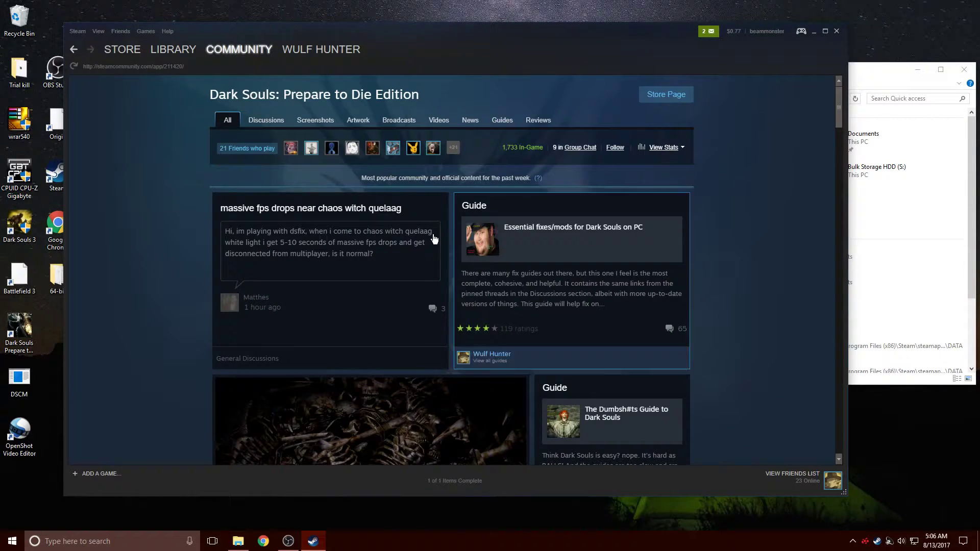
left_click(502, 120)
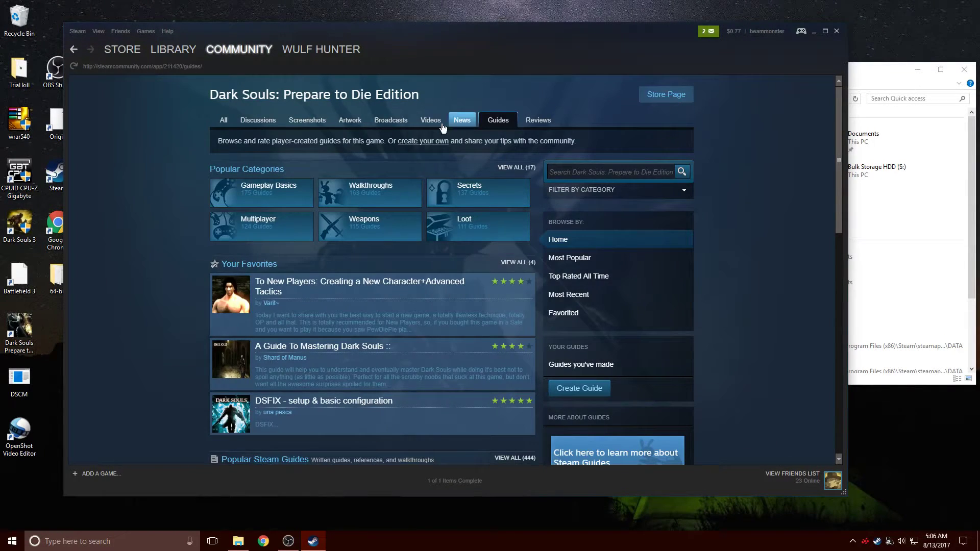
left_click(225, 121)
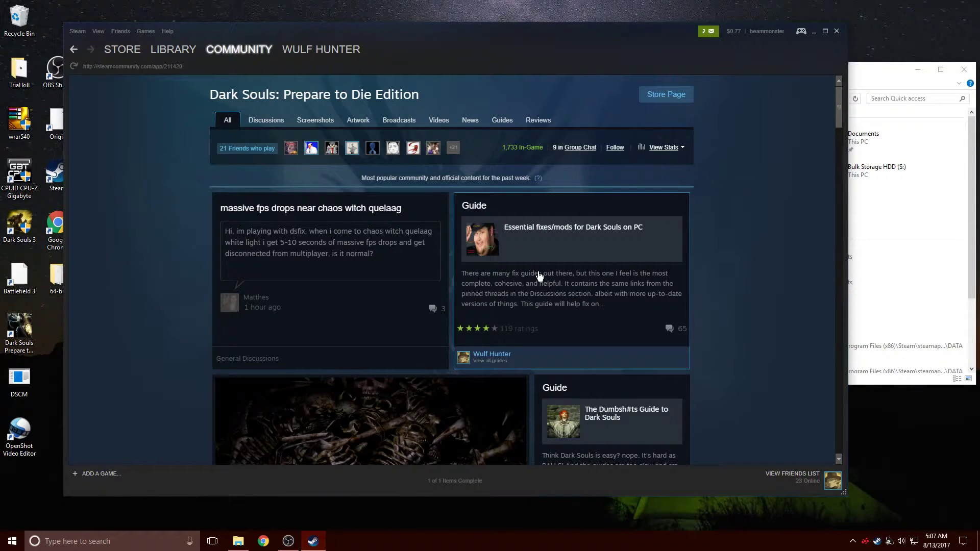
Step: Close the Essential fixes/mods guide popups, then return to Guides and scroll to Popular Steam Guides
left_click(512, 255)
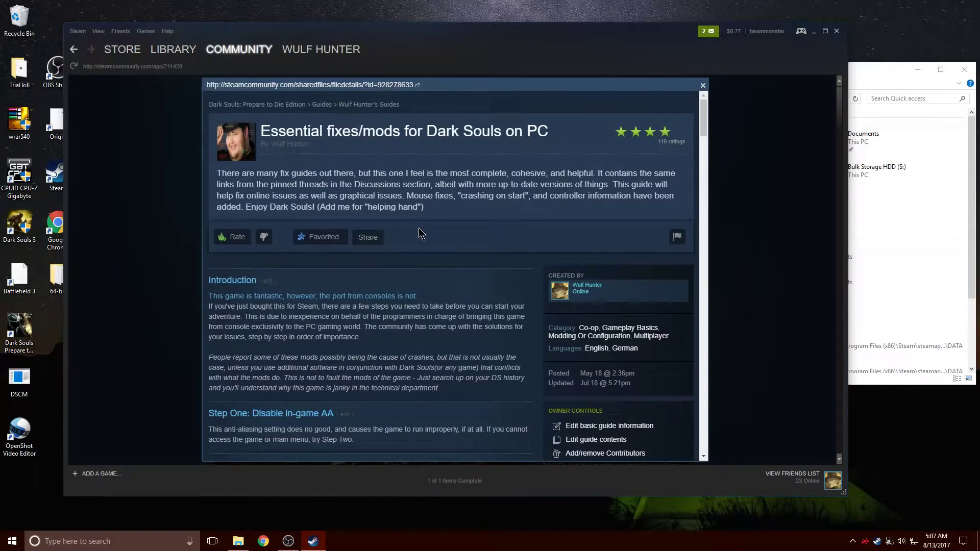
left_click(392, 86)
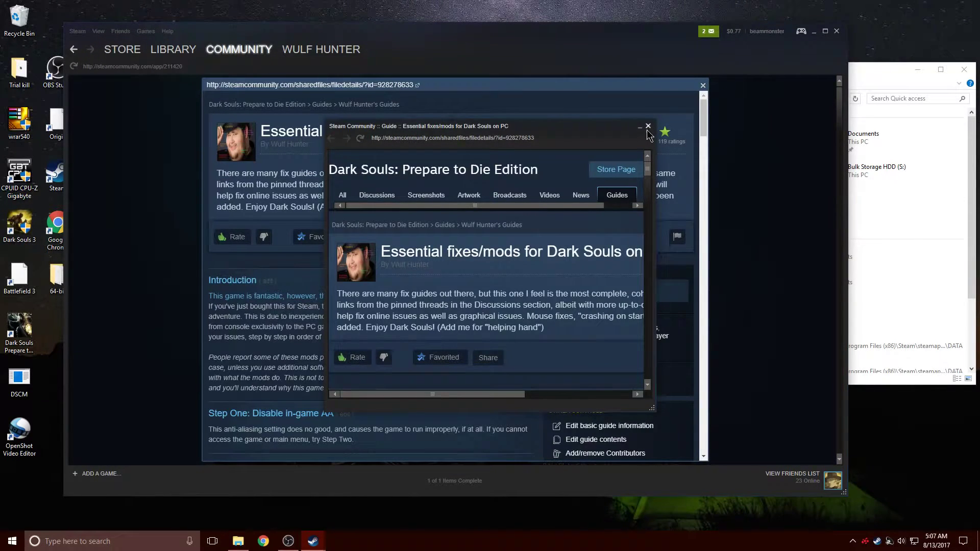
left_click(648, 126)
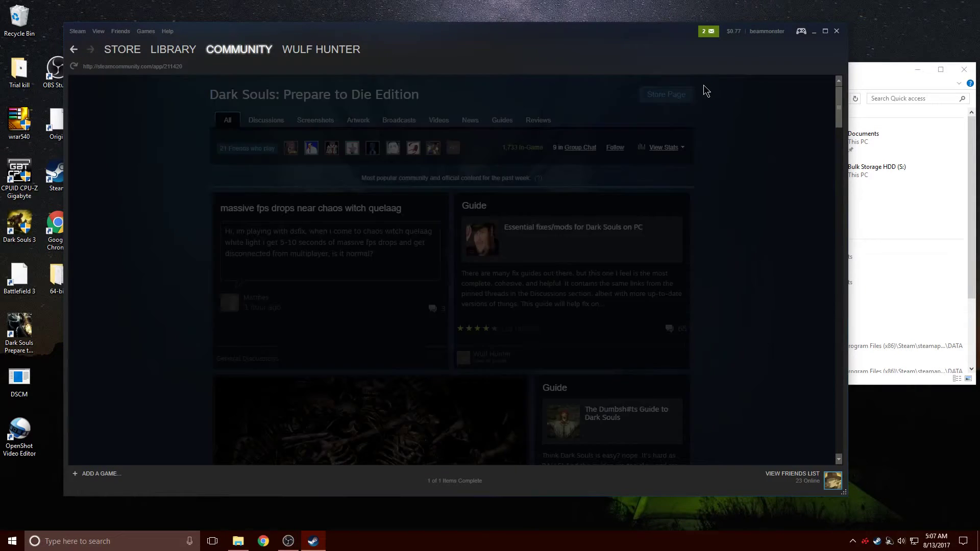
left_click(702, 86)
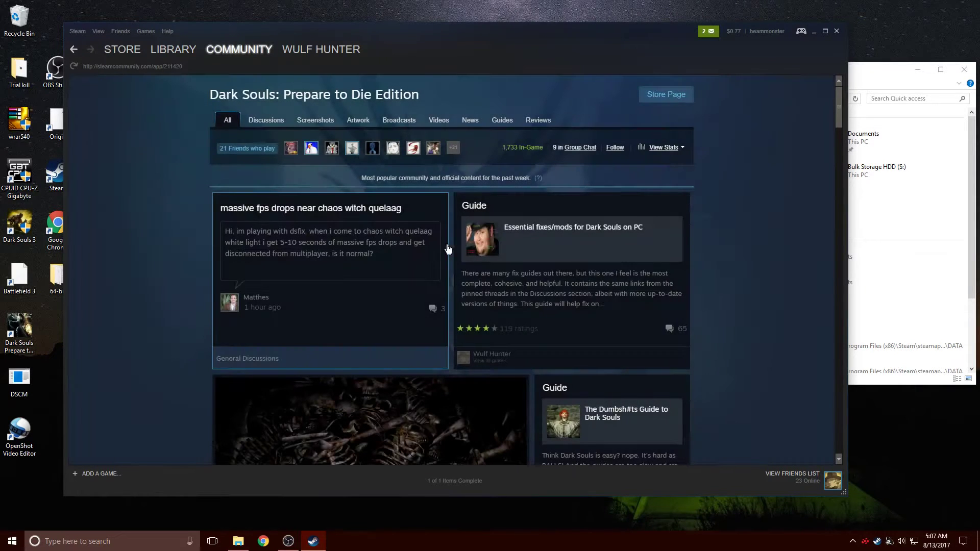
left_click(502, 120)
scroll(107, 275, "down", 6)
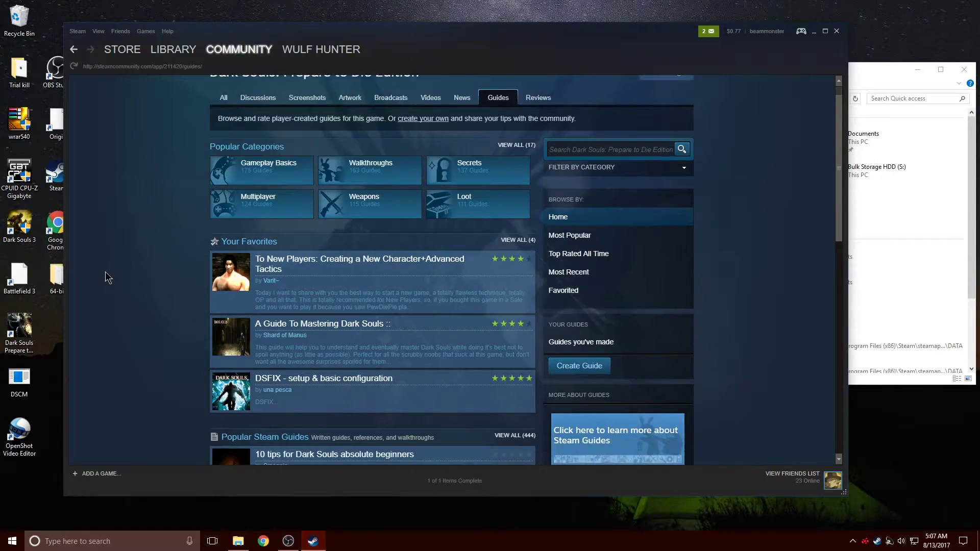
Step: Open 'Essential fixes/mods for Dark Souls on PC' and read down to Step Two: Download DSFix 2.4
left_click(316, 290)
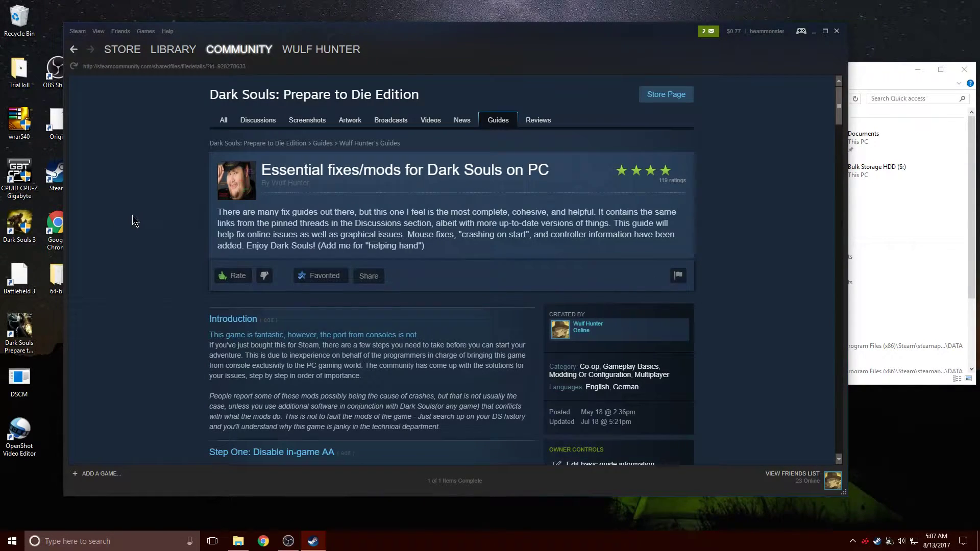
scroll(136, 221, "down", 1)
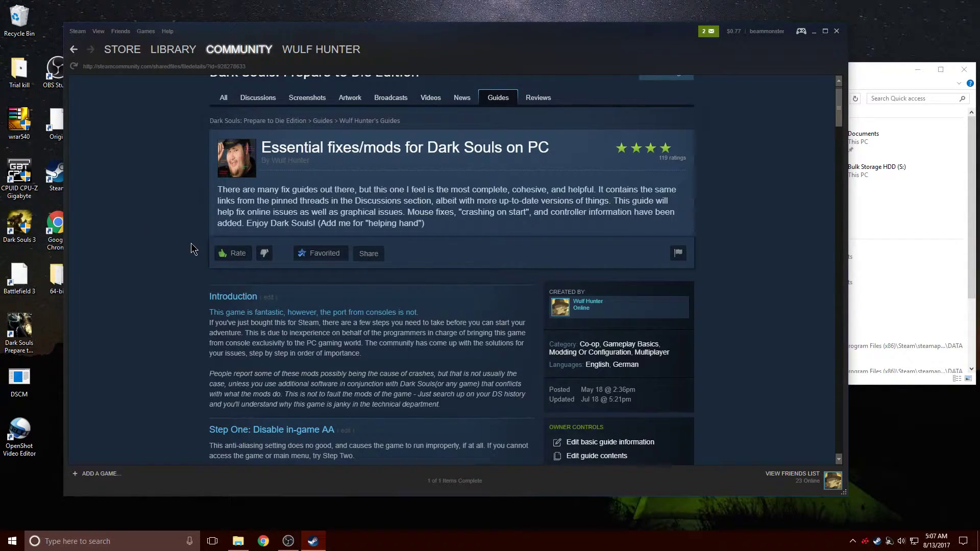
scroll(191, 244, "down", 1)
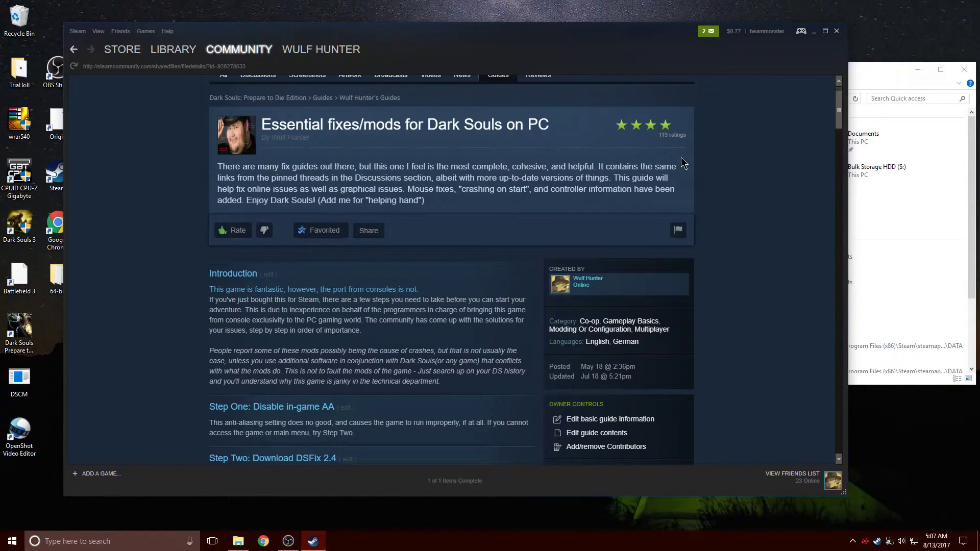
scroll(726, 232, "down", 2)
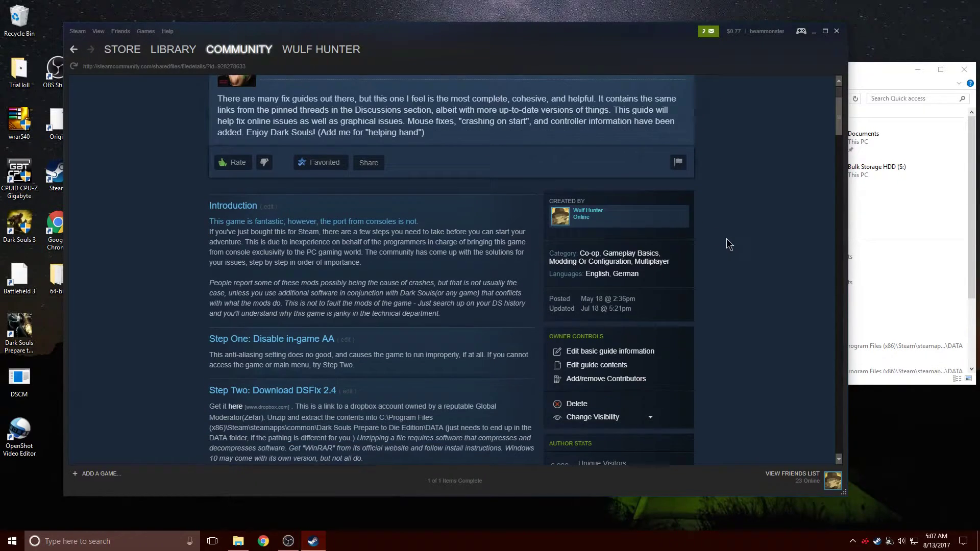
scroll(684, 250, "up", 1)
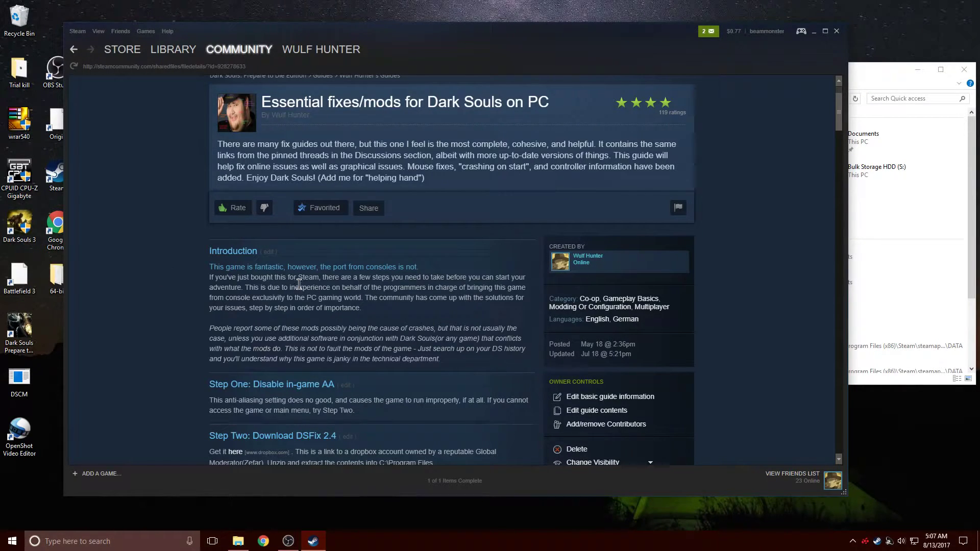
scroll(186, 272, "down", 1)
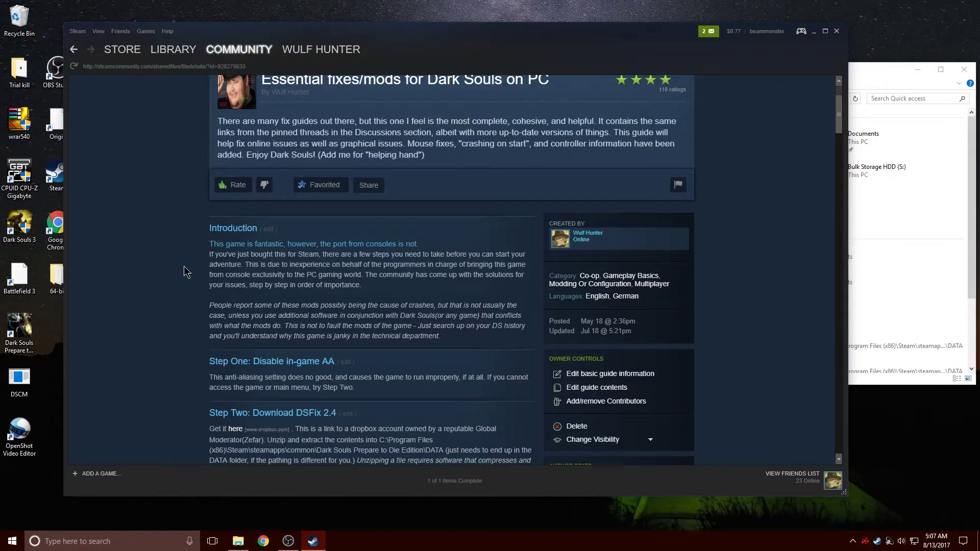
scroll(185, 269, "down", 2)
scroll(153, 182, "down", 2)
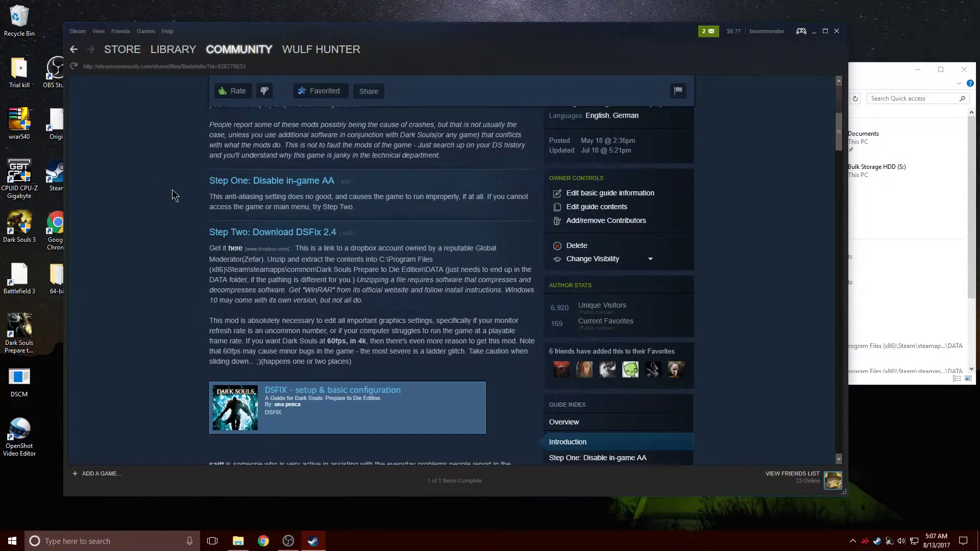
scroll(185, 261, "up", 5)
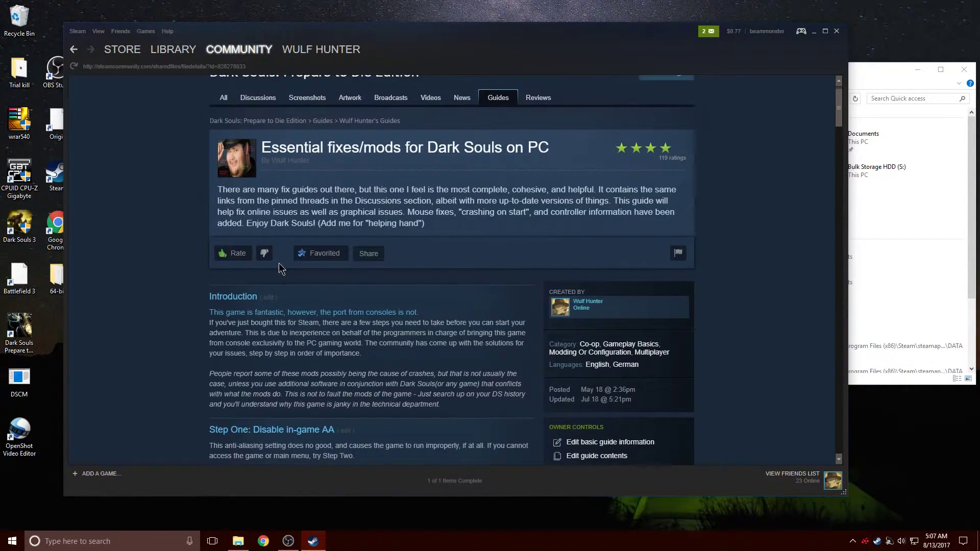
scroll(214, 290, "down", 5)
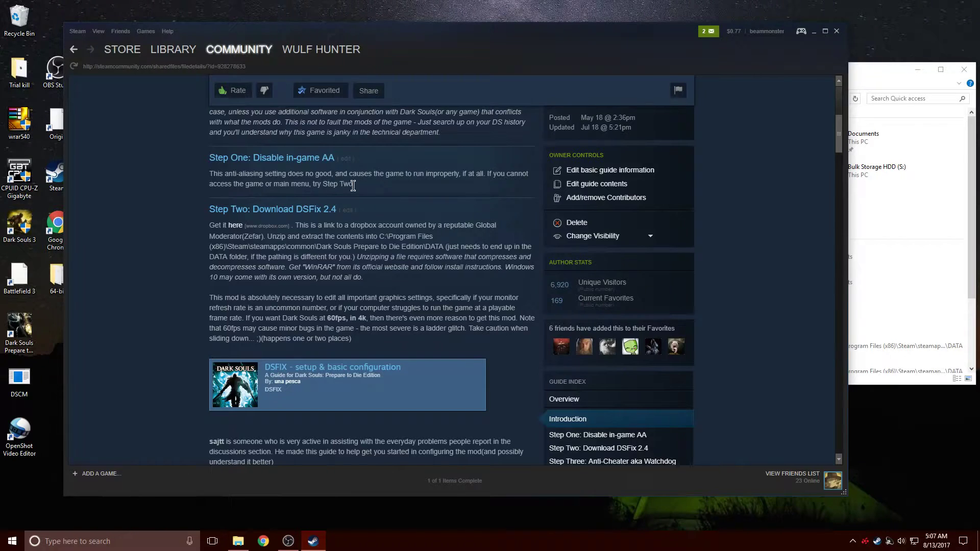
Step: Minimize Steam and launch Dark Souls: Prepare to Die Edition from its desktop shortcut
left_click(814, 31)
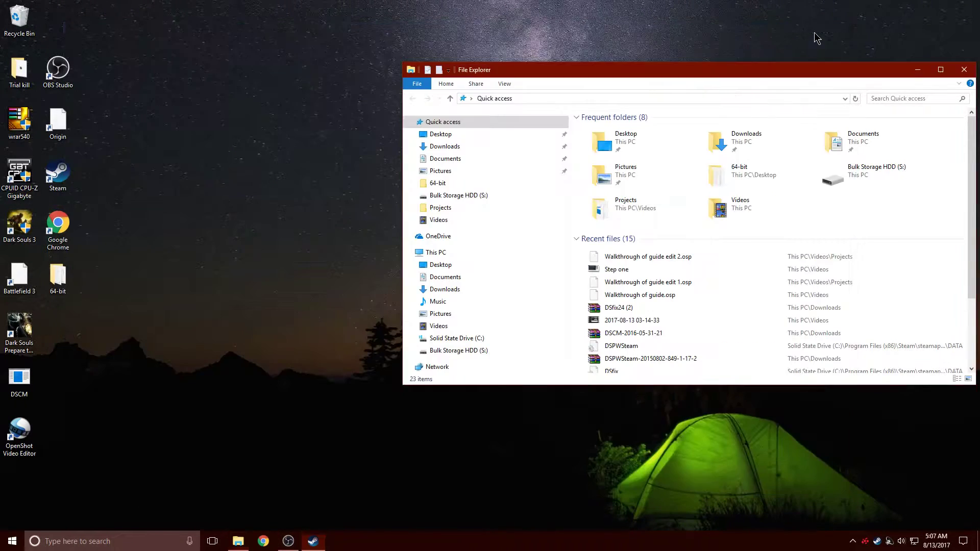
double_click(24, 328)
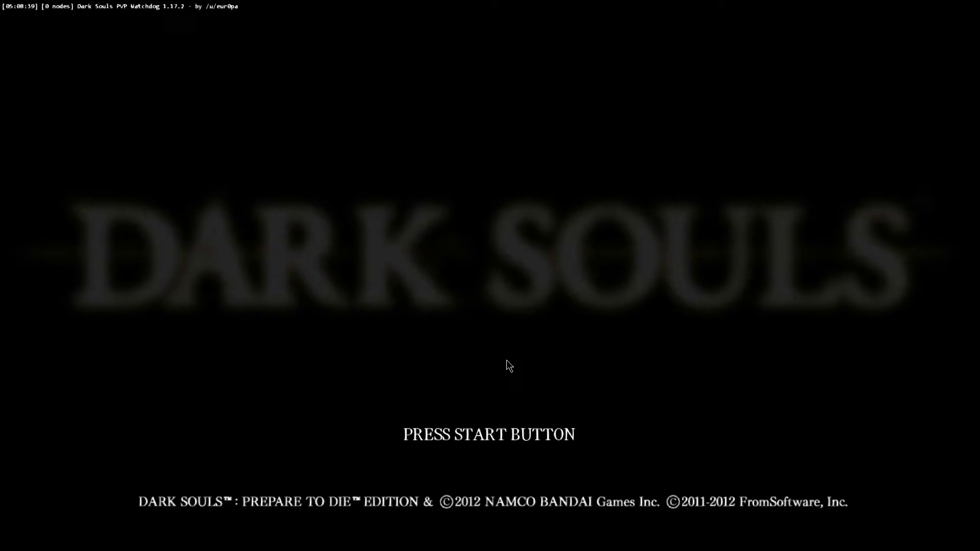
Step: Get past the press-start screen and open the PC settings menu
key("Return")
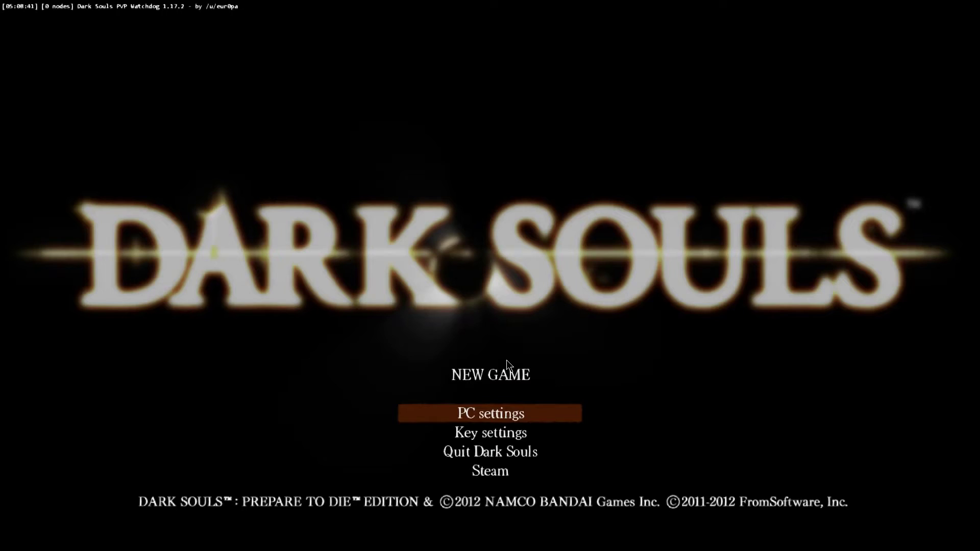
key("Down")
key("Up")
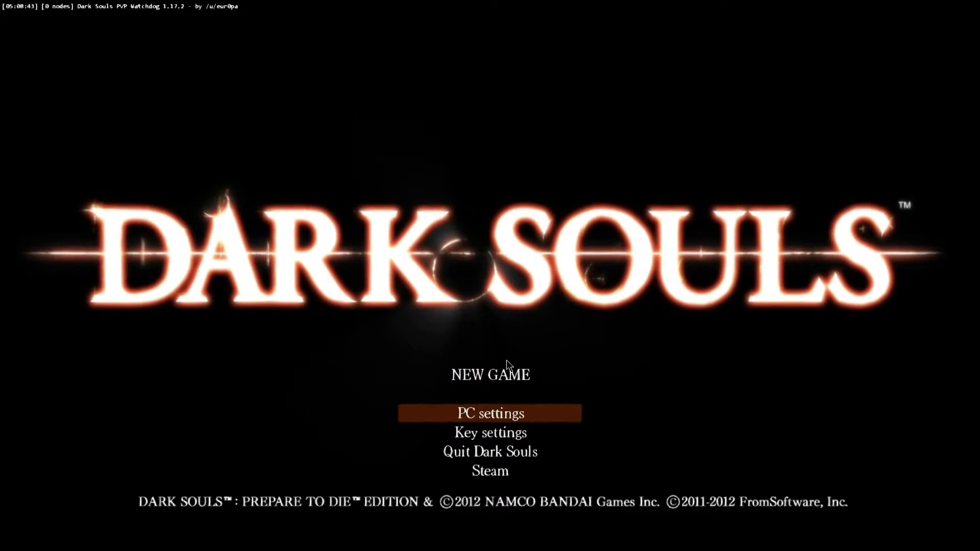
key("Return")
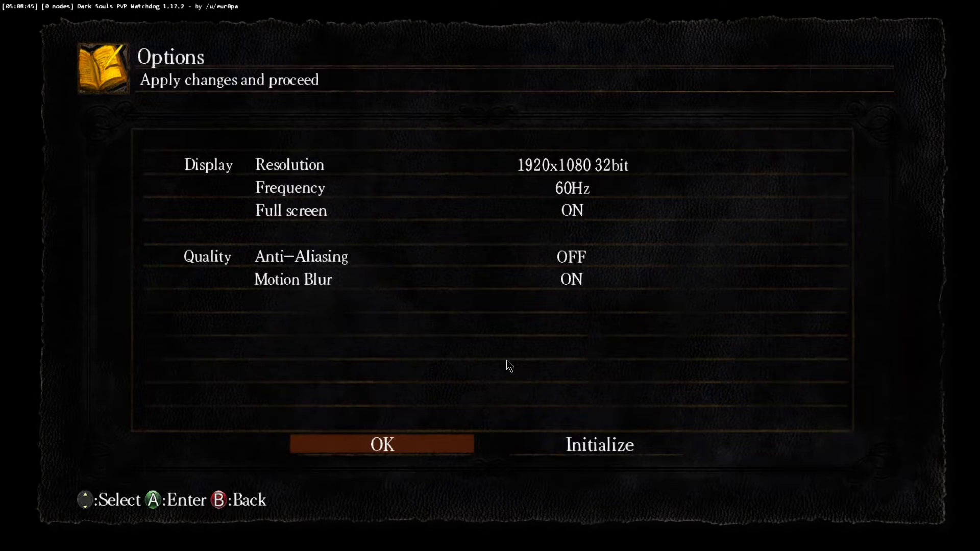
Step: Move down to Anti-Aliasing and switch it from OFF to ON
key("Up")
key("Up")
key("Up")
key("Up")
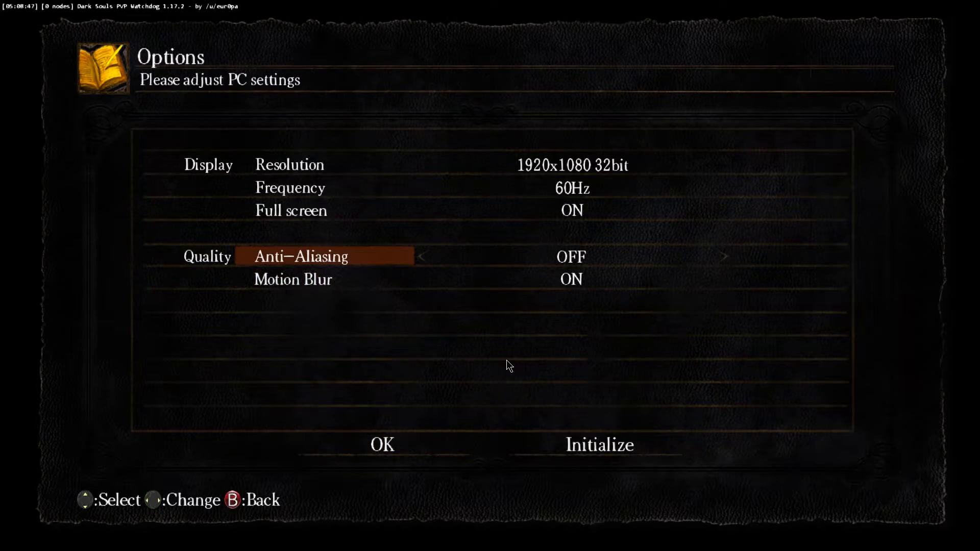
key("Down")
key("Down")
key("Down")
key("Up")
key("Up")
key("Up")
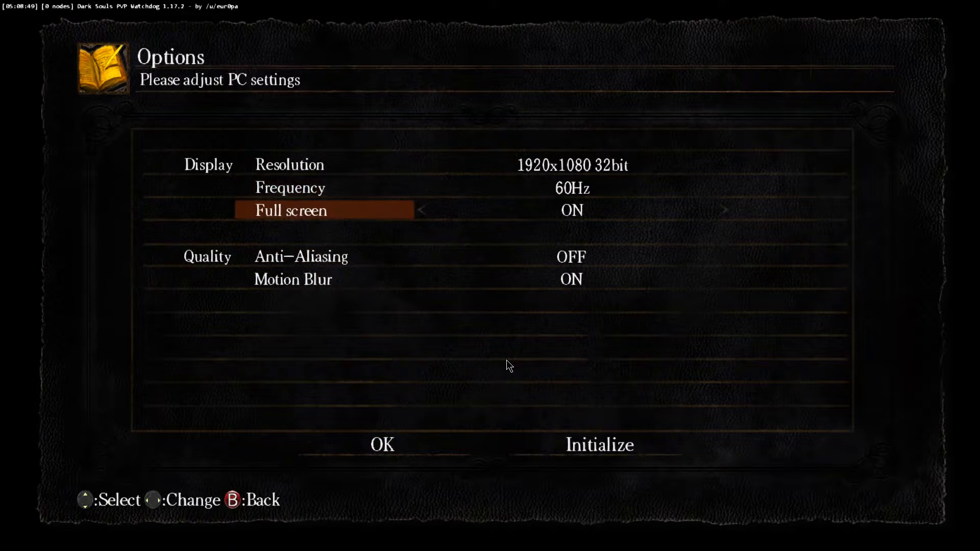
key("Down")
key("Up")
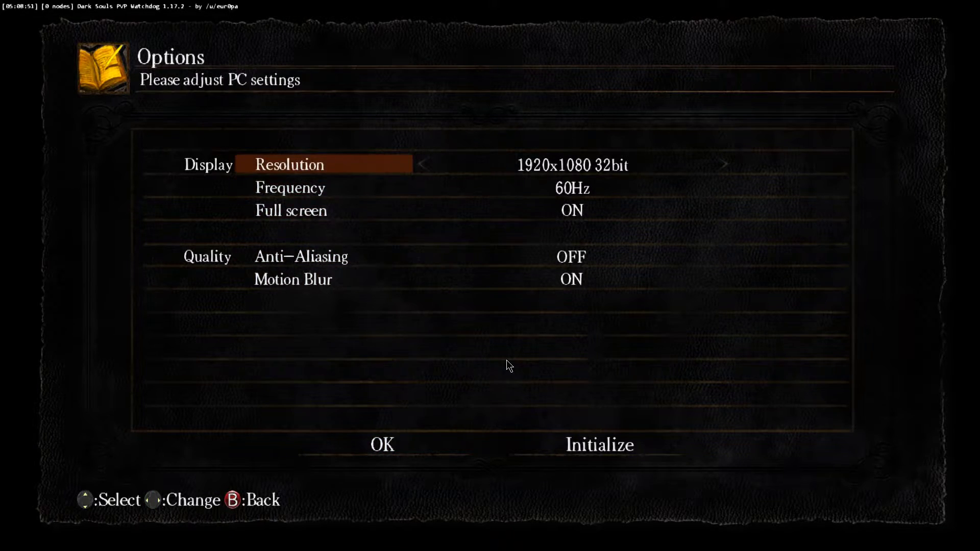
key("Down")
key("Down")
key("Up")
key("Up")
key("Down")
key("Down")
key("Down")
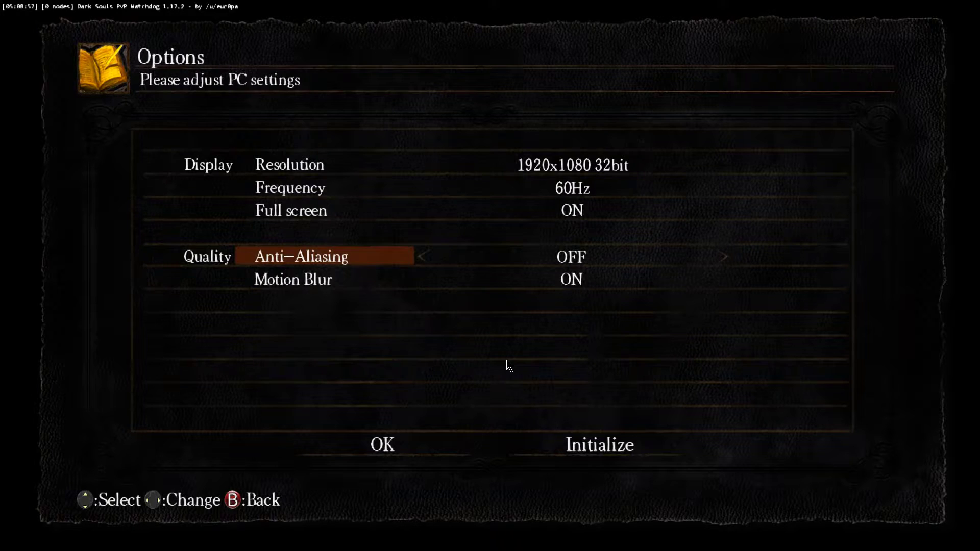
key("Right")
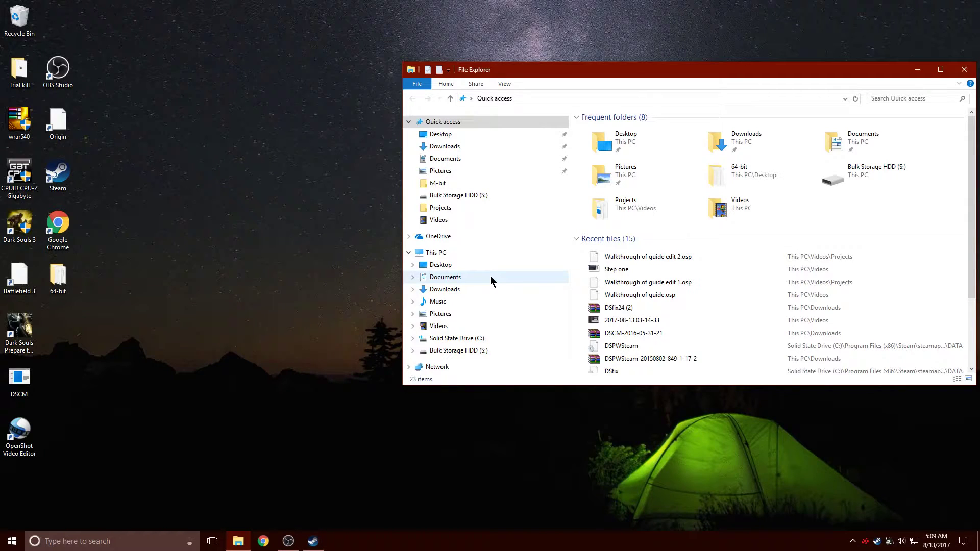
Step: Close File Explorer, return to the guide, and direct-download DSfix24.zip from its Dropbox page
left_click(964, 69)
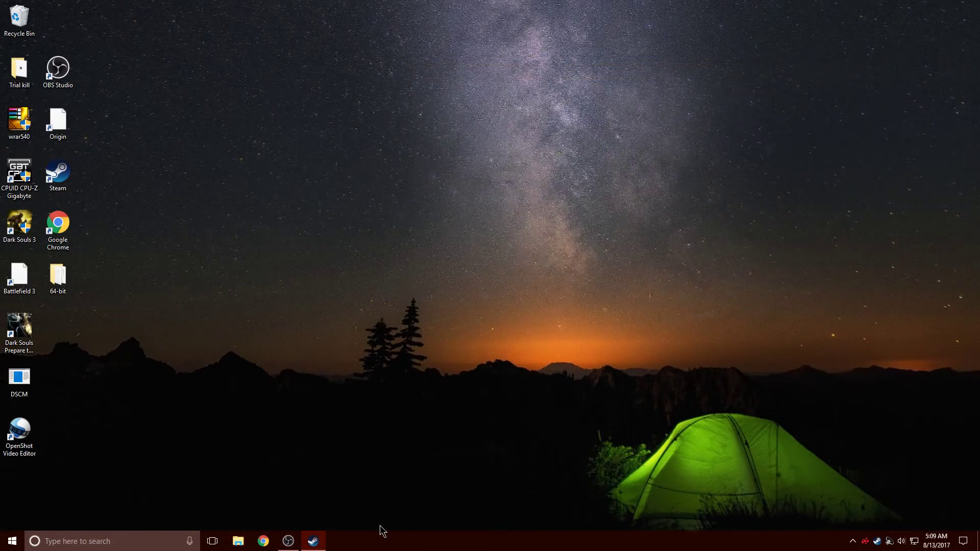
left_click(313, 541)
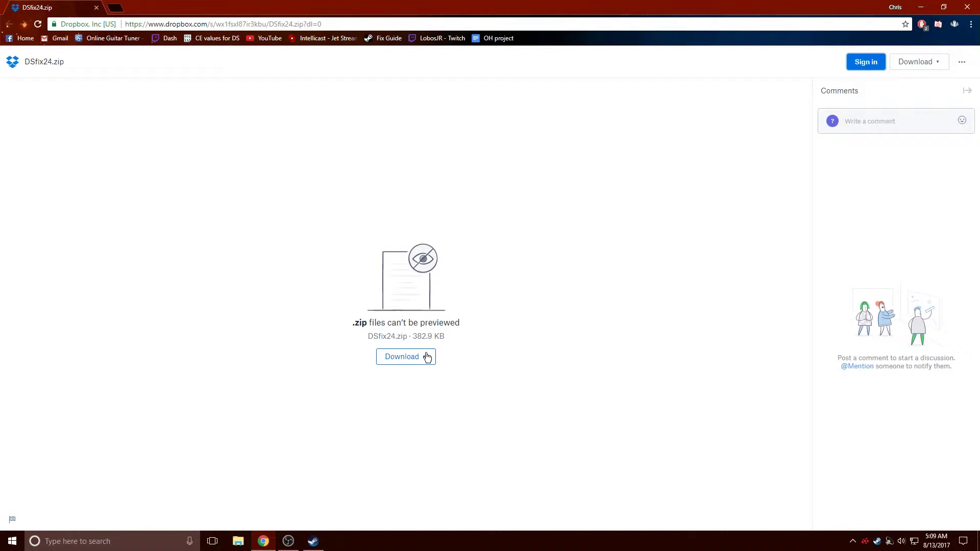
left_click(427, 357)
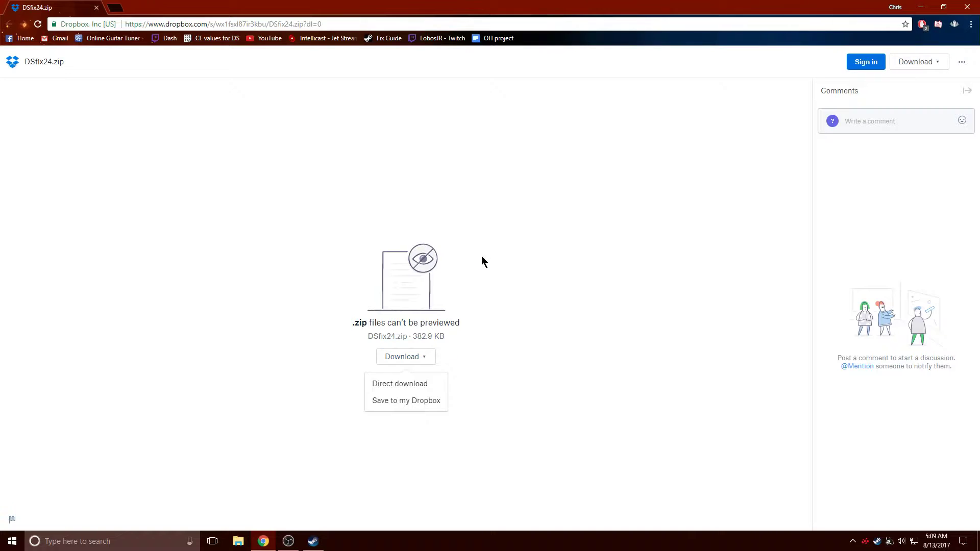
left_click(433, 384)
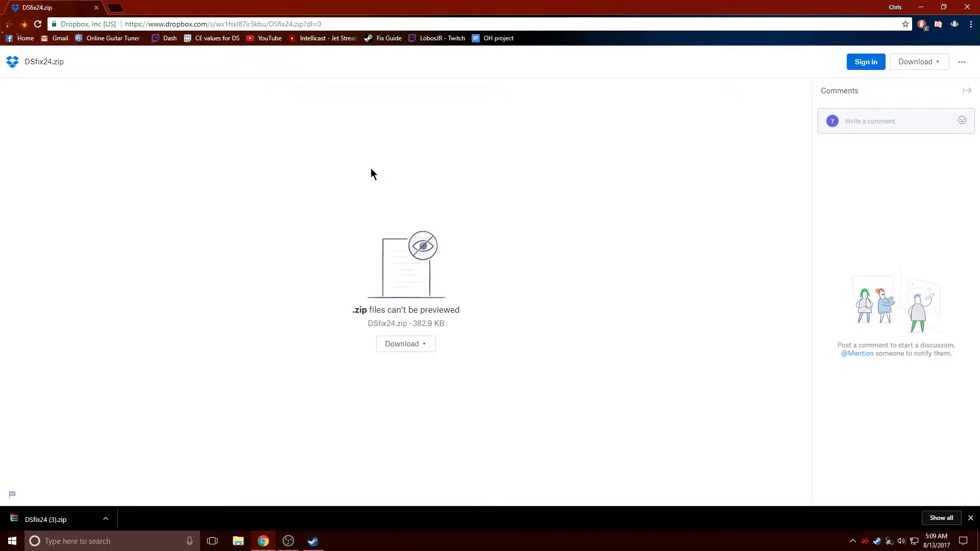
Step: Open DSfix24 (3).zip in WinRAR and select the dsfix folder and all five files
left_click(83, 524)
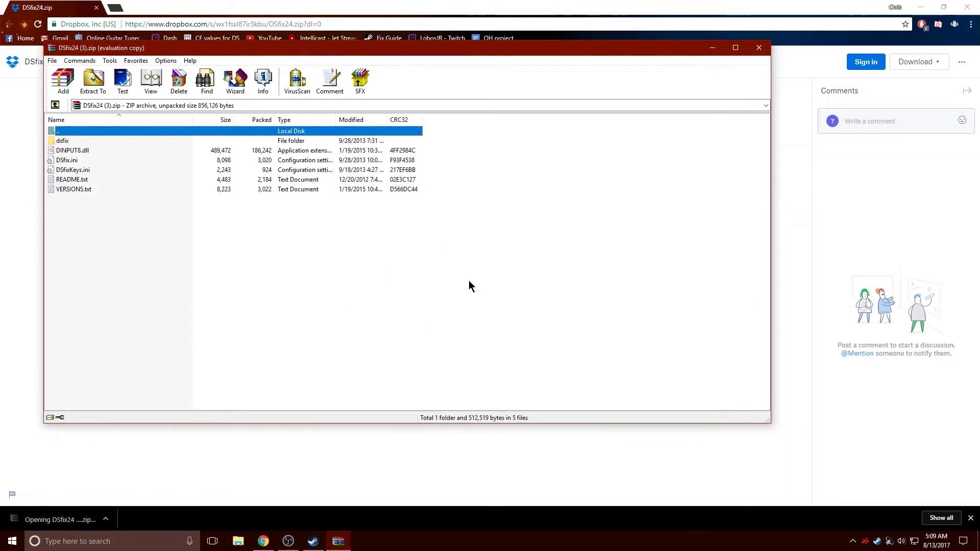
left_click_drag(455, 141, 394, 181)
left_click(458, 156)
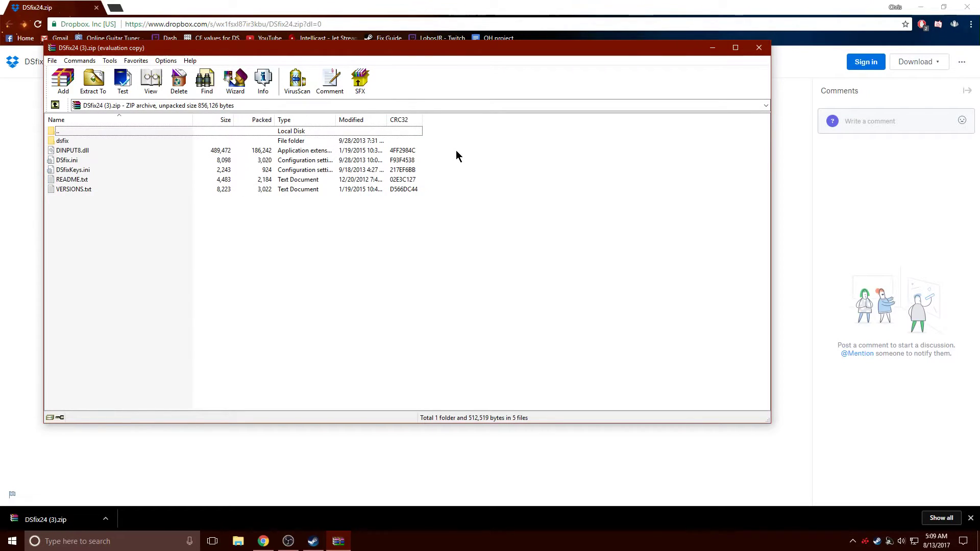
left_click_drag(427, 148, 400, 174)
Step: Set the extraction destination to Steam\steamapps\common\Dark Souls Prepare to Die Edition\DATA
left_click(95, 79)
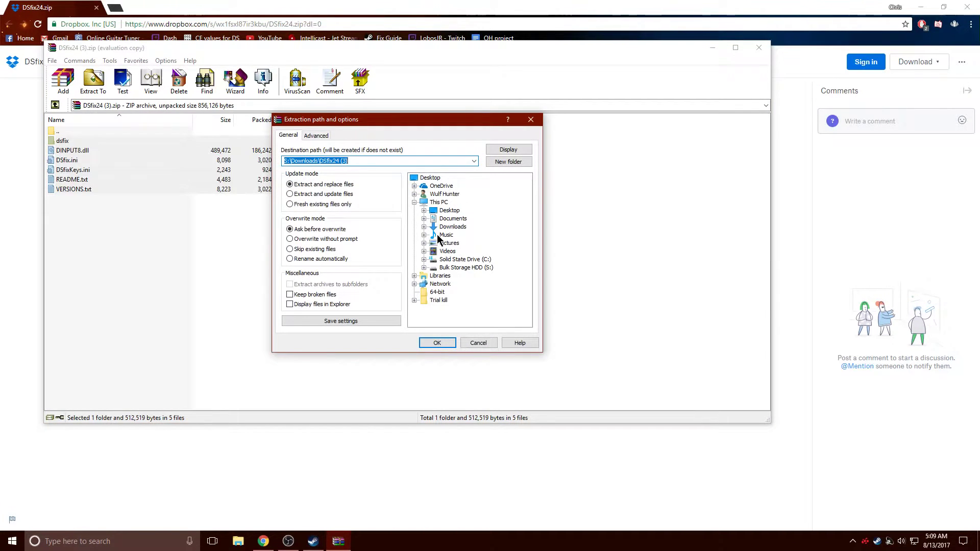
left_click(424, 259)
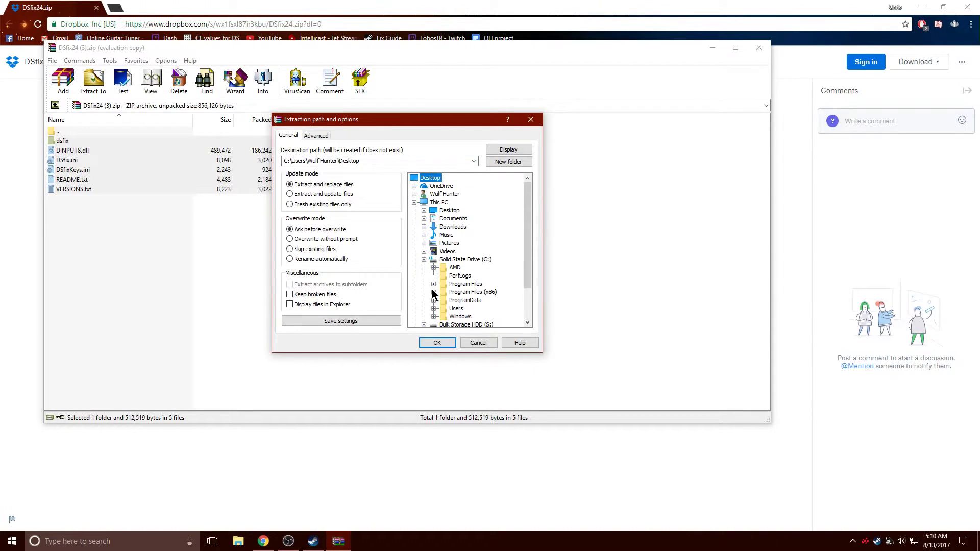
left_click(433, 291)
scroll(488, 215, "down", 1)
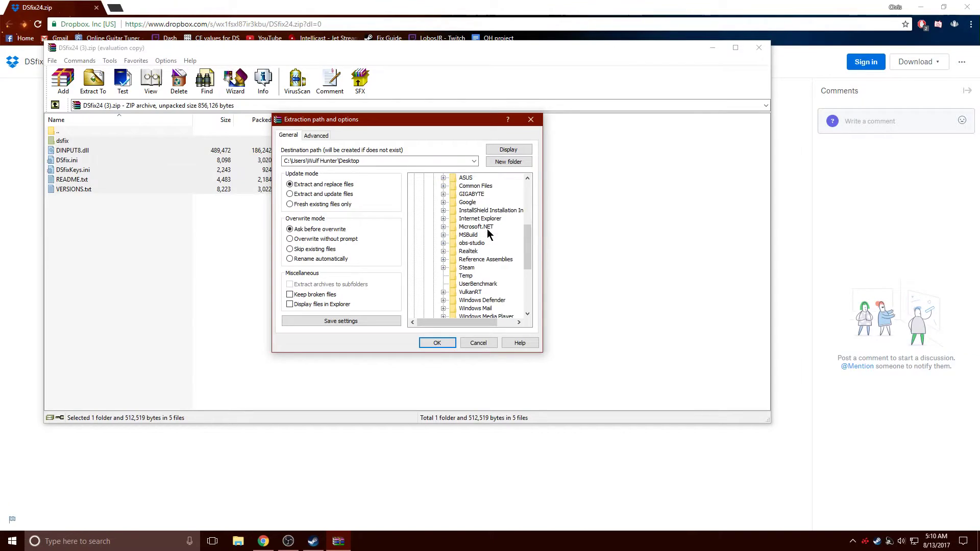
left_click(443, 267)
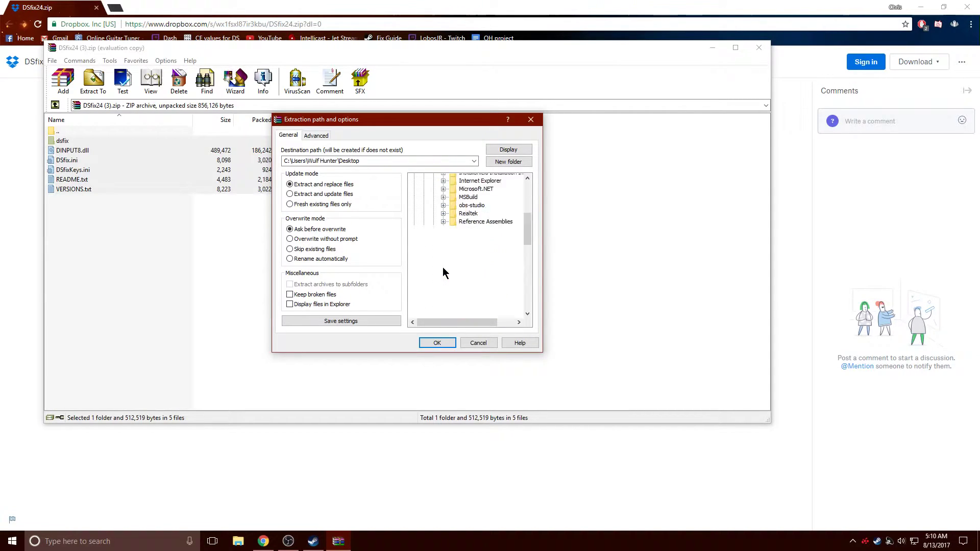
left_click(452, 252)
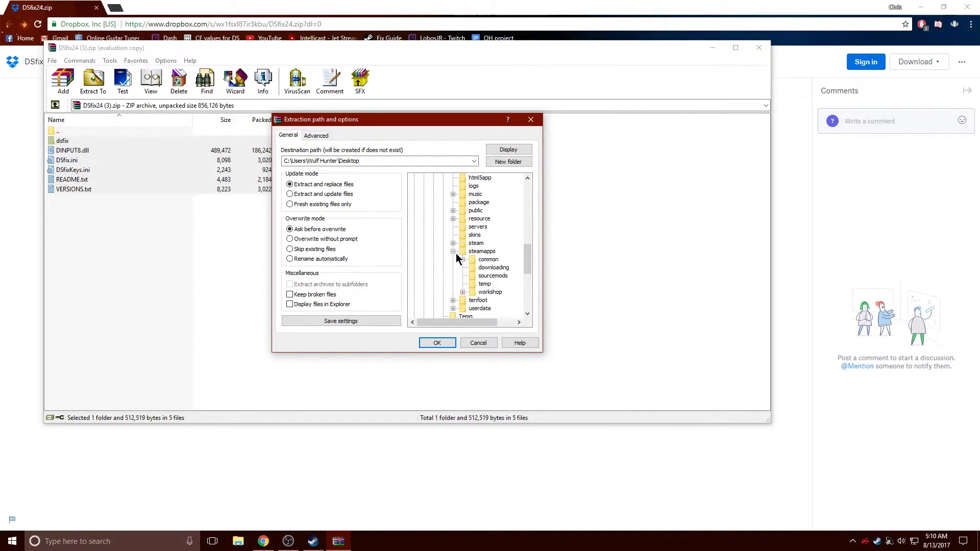
left_click(463, 259)
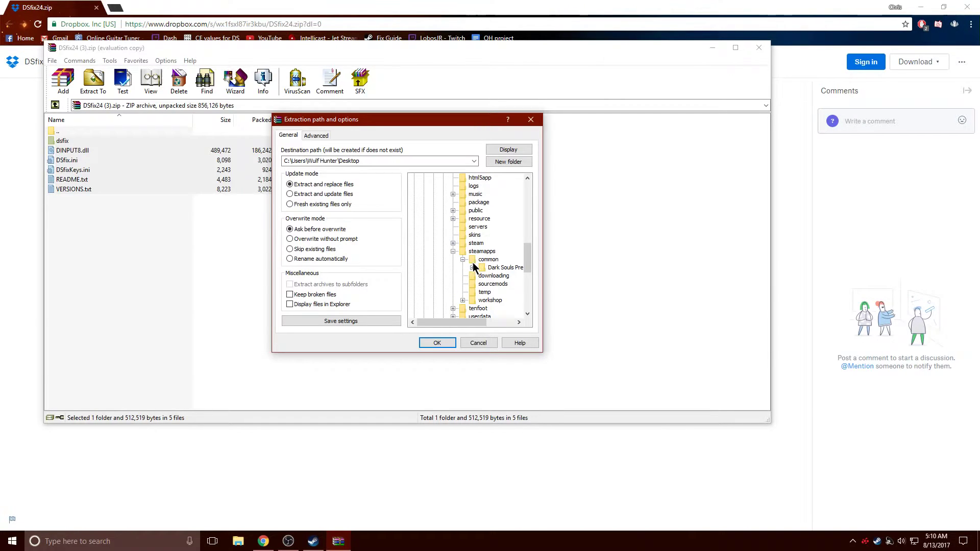
left_click(473, 267)
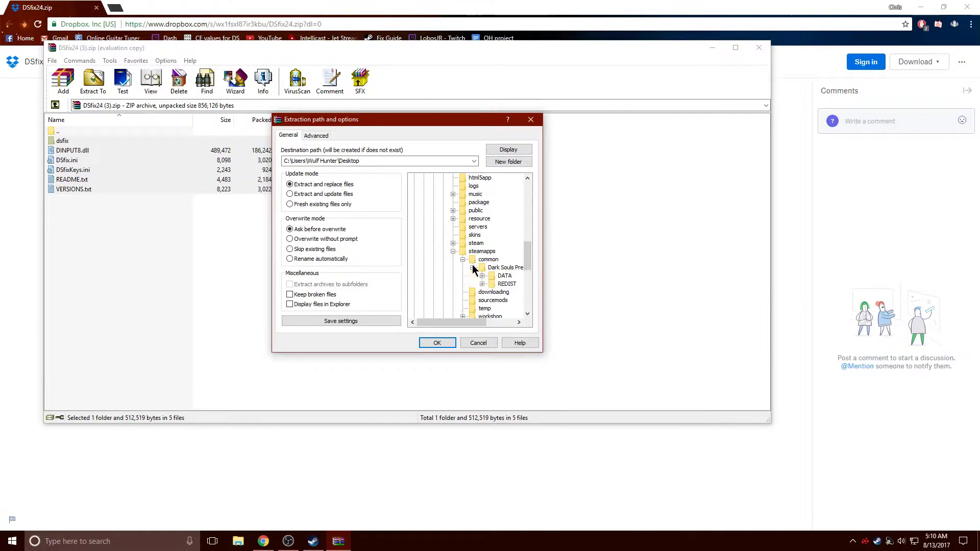
left_click(503, 275)
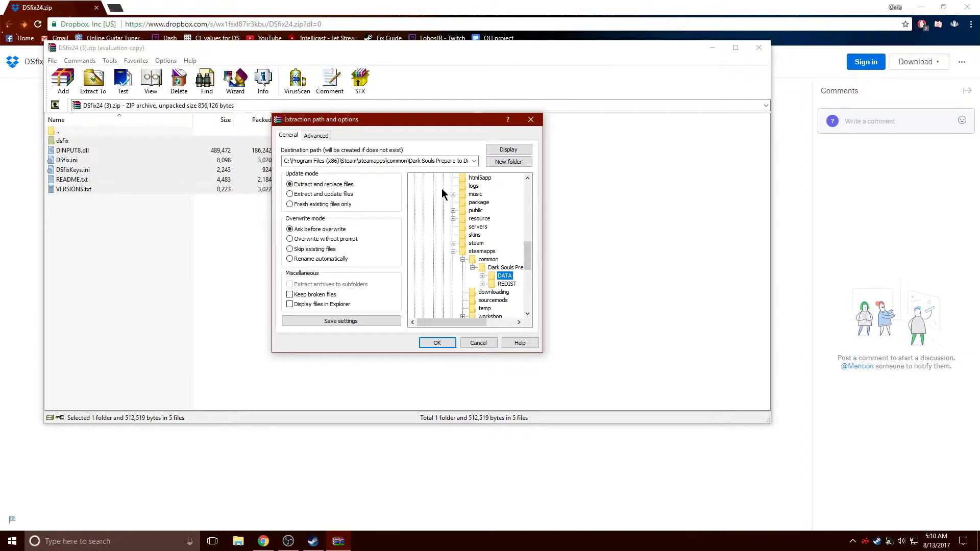
Step: Confirm the extraction, replacing all existing files including DINPUT8.dll
left_click(474, 160)
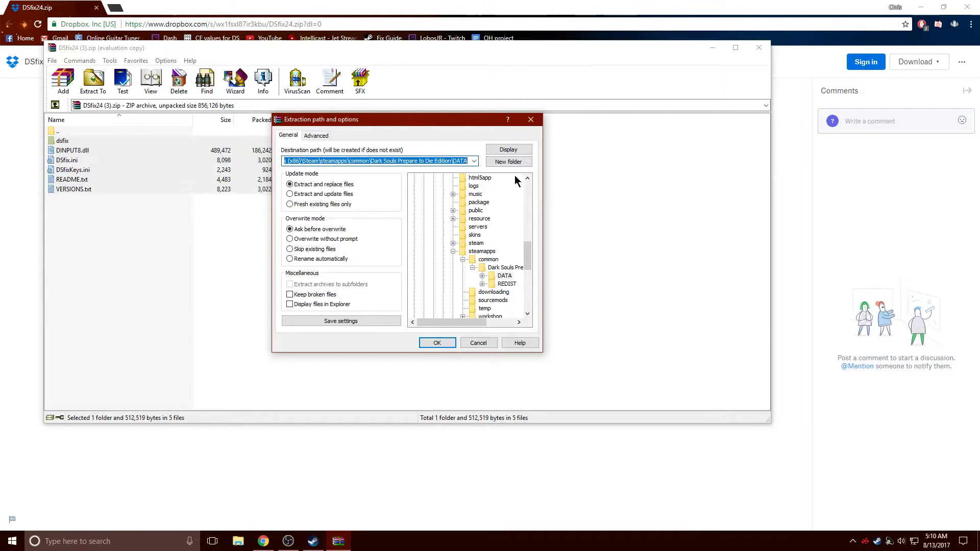
left_click(448, 344)
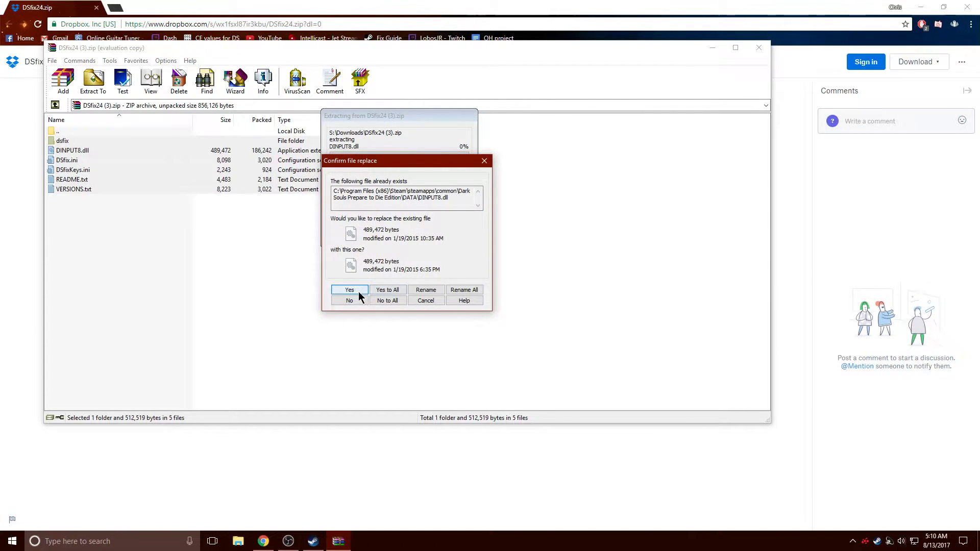
left_click(388, 289)
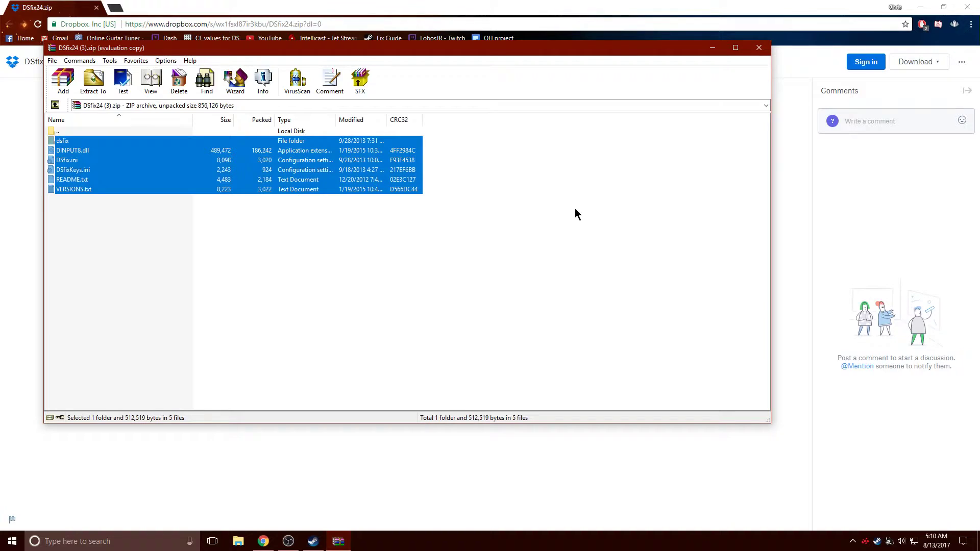
Step: Close WinRAR and browse File Explorer to C:\Program Files (x86)\Steam\steamapps\common\Dark Souls Prepare to Die Edition\DATA
left_click(759, 48)
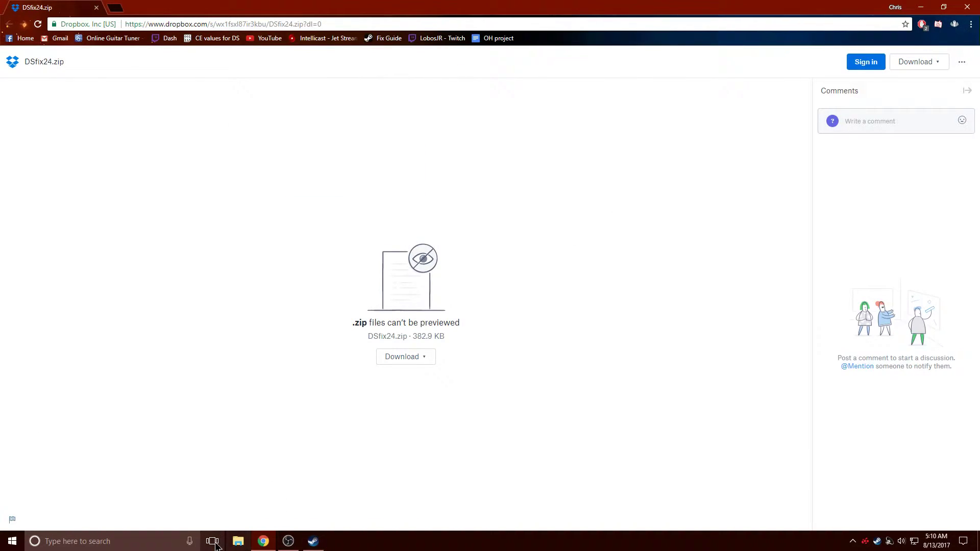
left_click(237, 541)
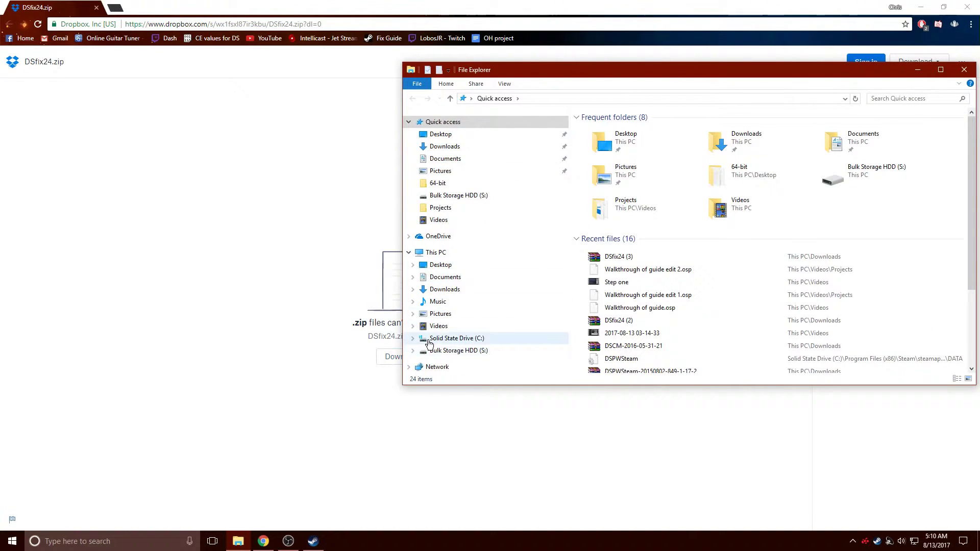
left_click(413, 338)
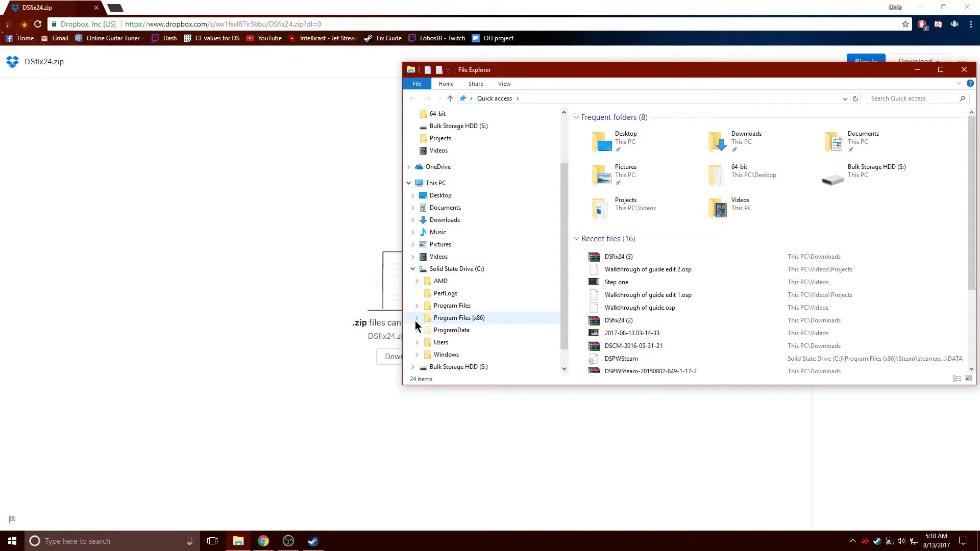
left_click(417, 318)
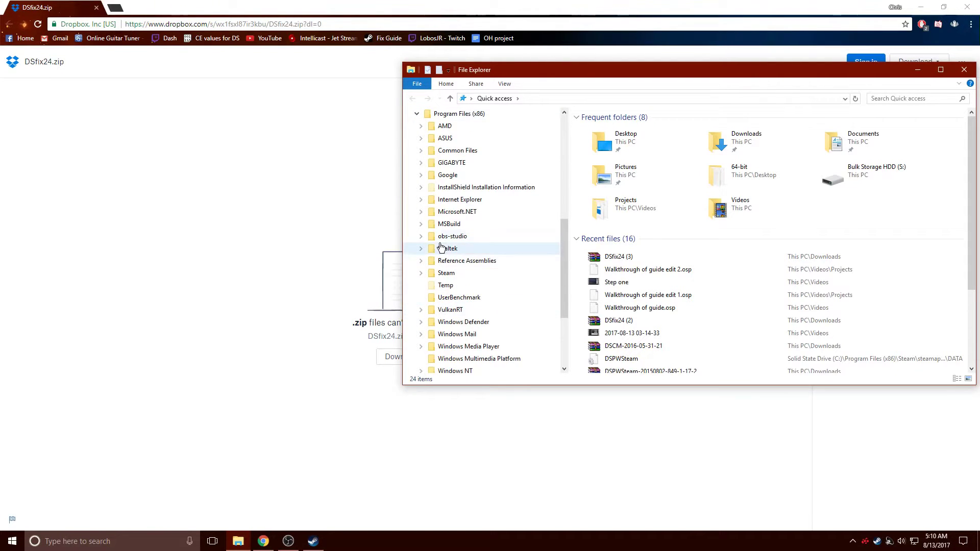
left_click(420, 272)
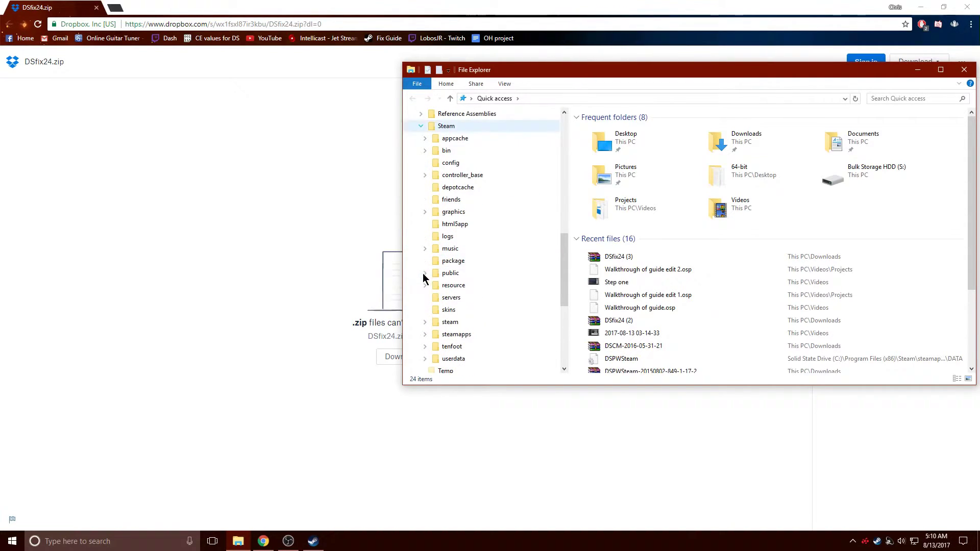
left_click(428, 310)
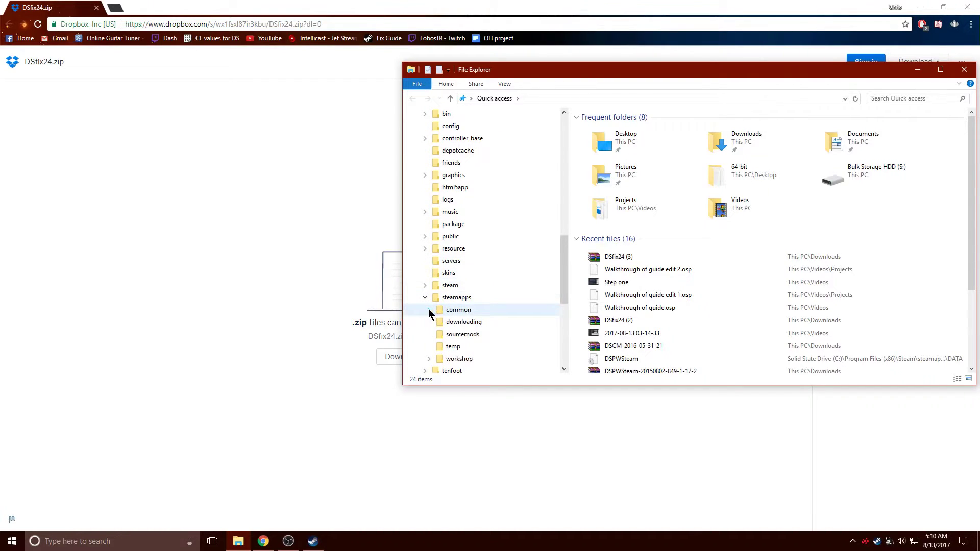
left_click(429, 310)
left_click(433, 322)
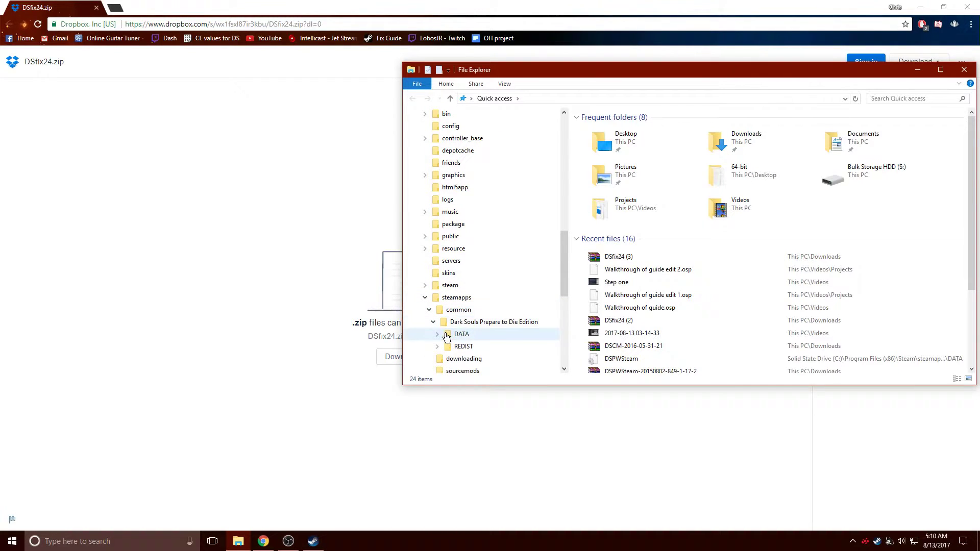
left_click(449, 333)
left_click(450, 326)
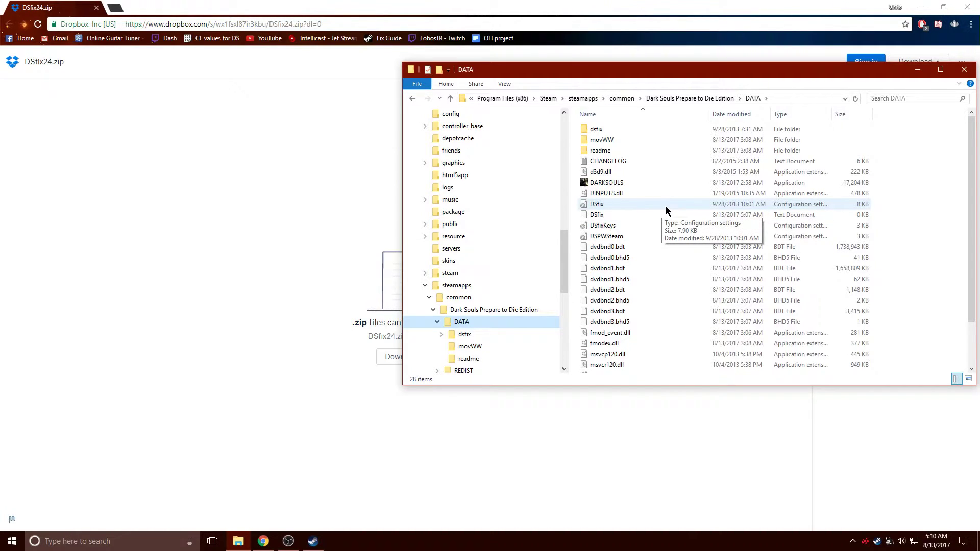
Step: Open DSfix.ini in Notepad and scroll through its settings to the FPS options
double_click(620, 202)
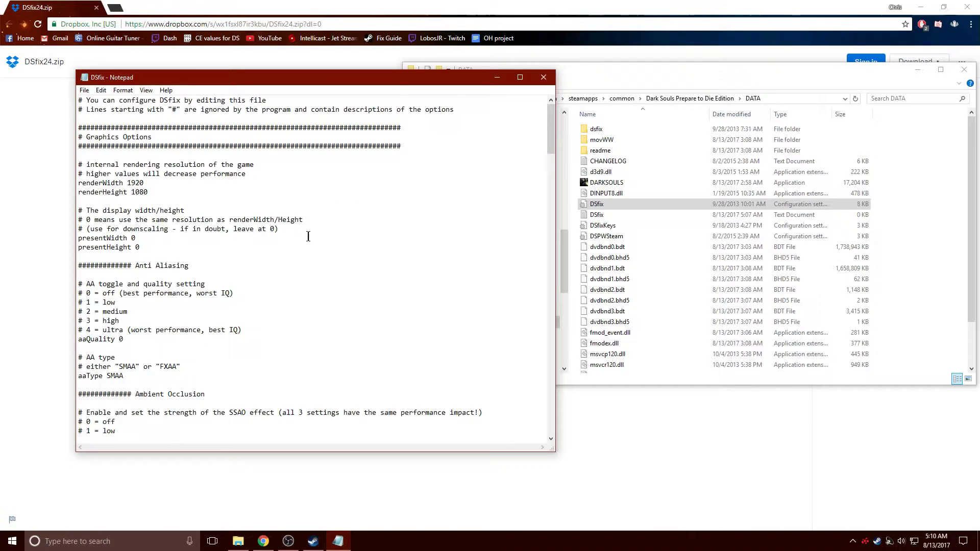
scroll(265, 265, "down", 20)
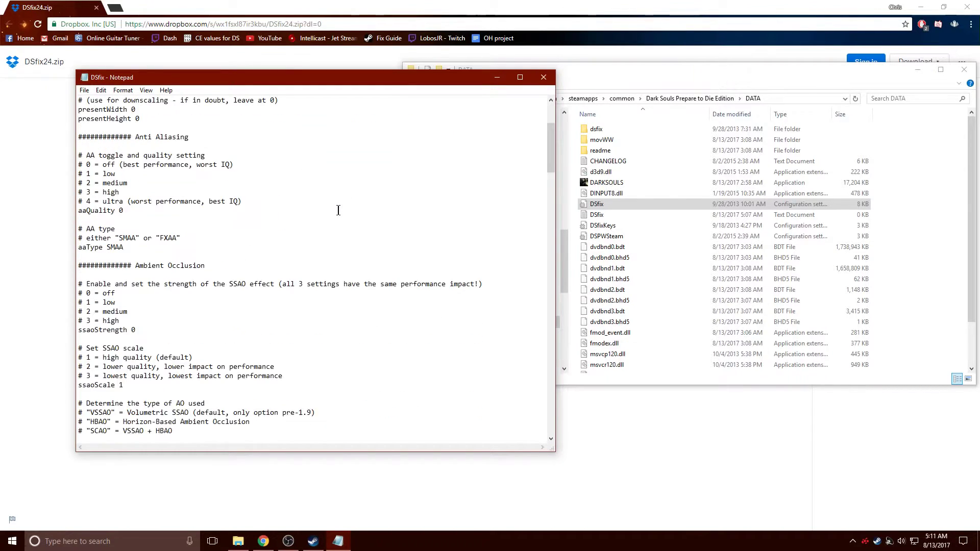
scroll(346, 237, "up", 20)
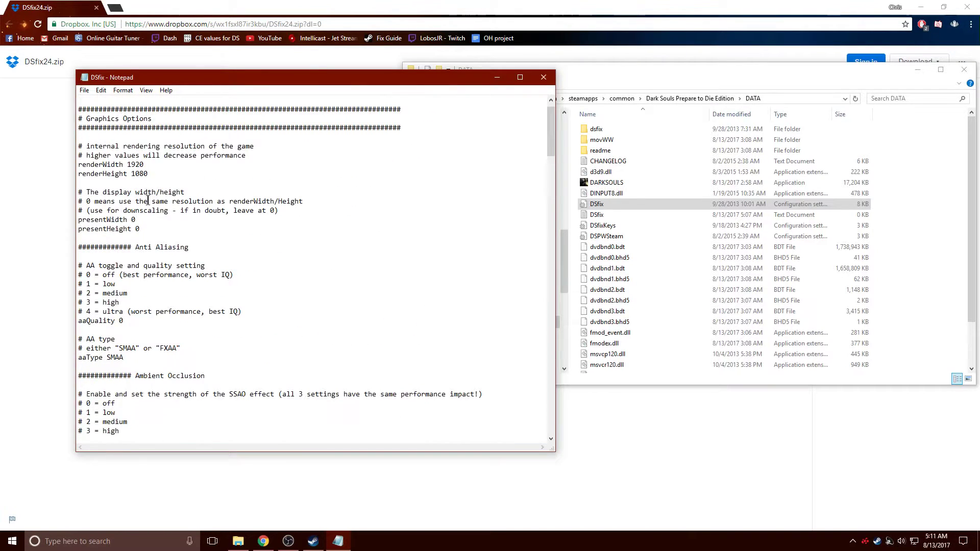
scroll(132, 205, "down", 7)
scroll(149, 205, "up", 1)
scroll(143, 211, "up", 1)
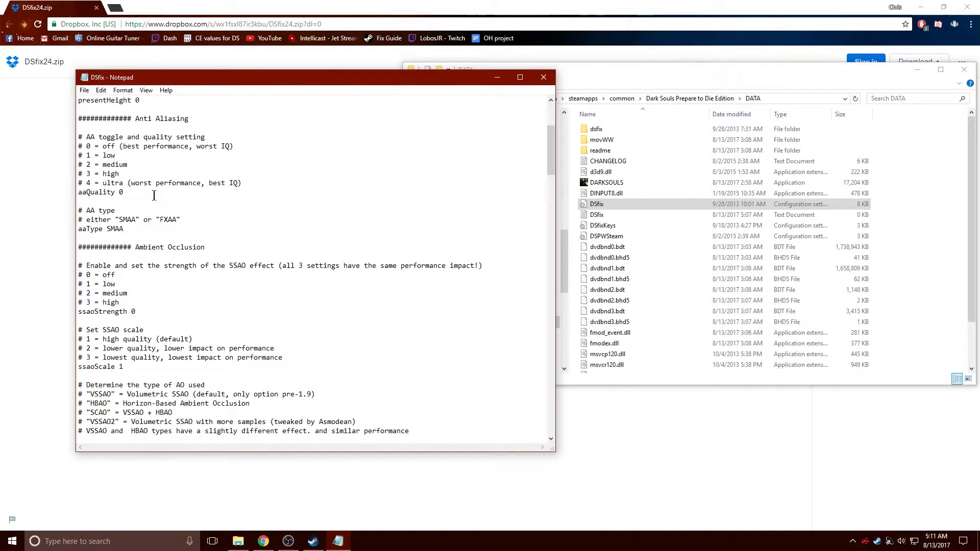
left_click(141, 228)
scroll(151, 208, "down", 5)
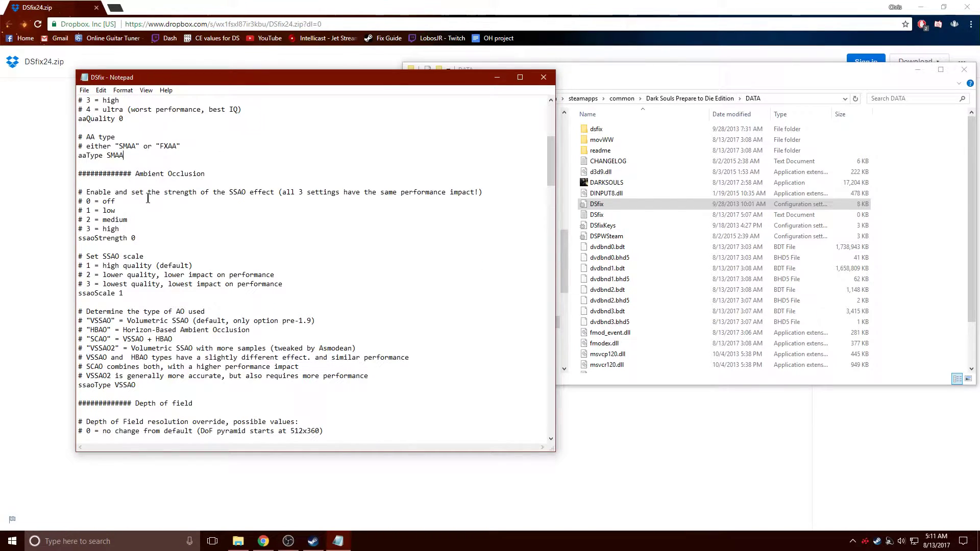
scroll(184, 219, "down", 3)
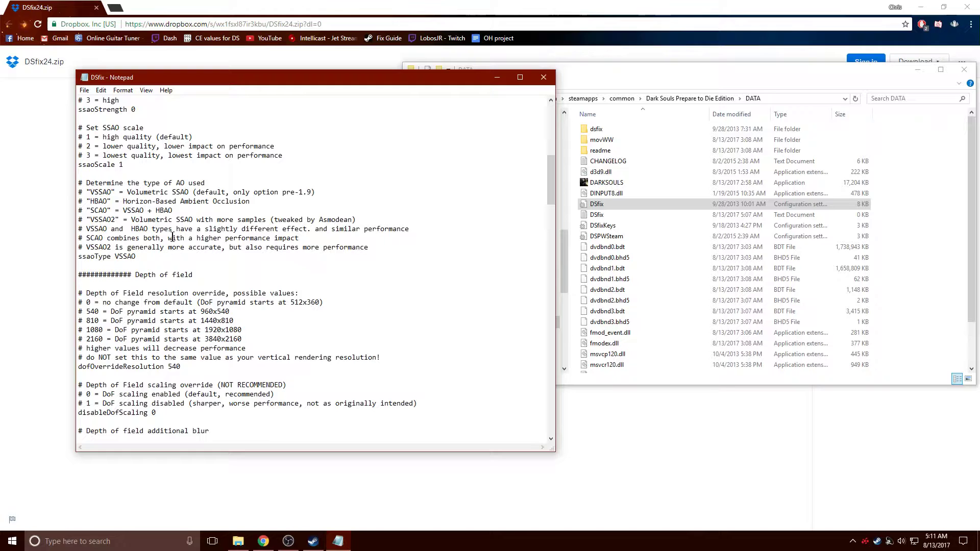
scroll(214, 238, "down", 3)
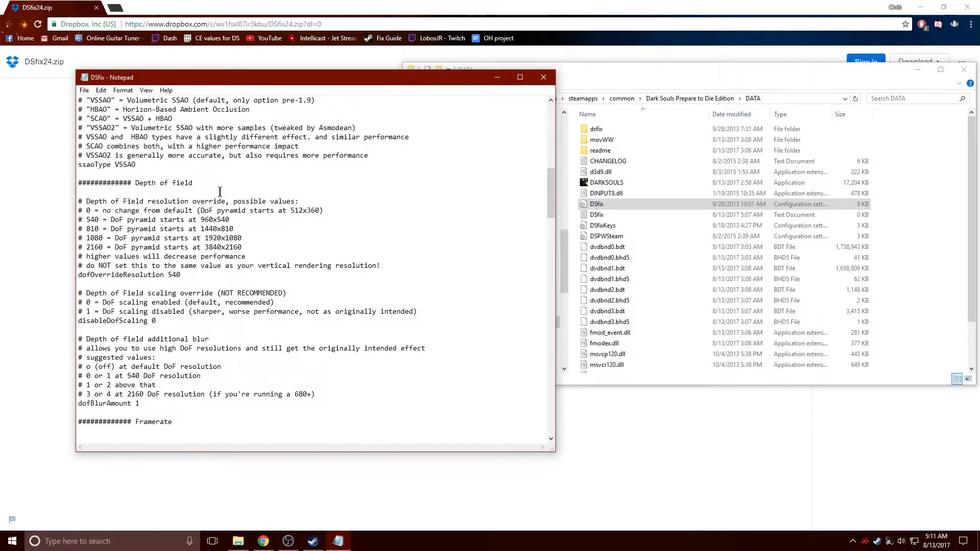
scroll(227, 195, "down", 2)
scroll(317, 215, "down", 10)
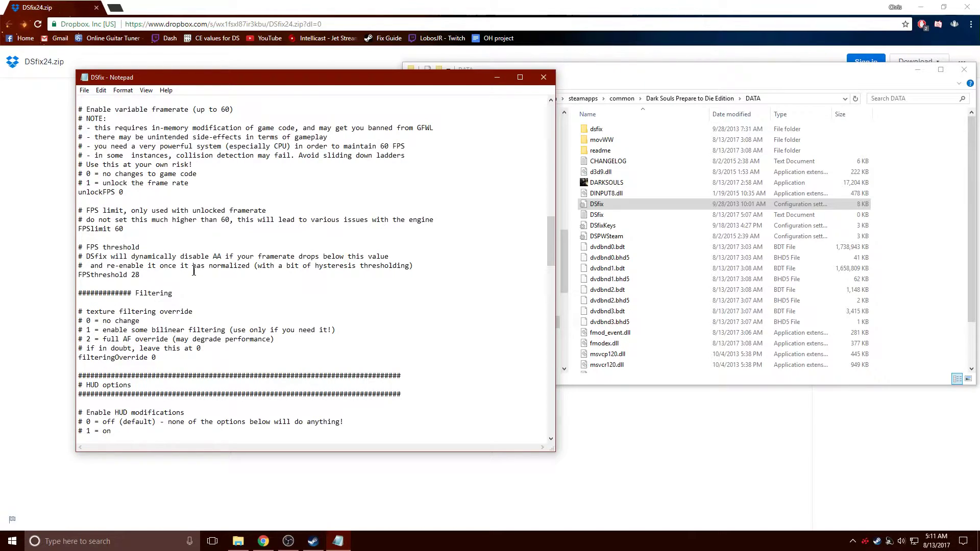
Step: Set unlockFPS to 1 and FPSthreshold to 21, then save DSfix.ini
left_click(123, 198)
double_click(121, 192)
type("121")
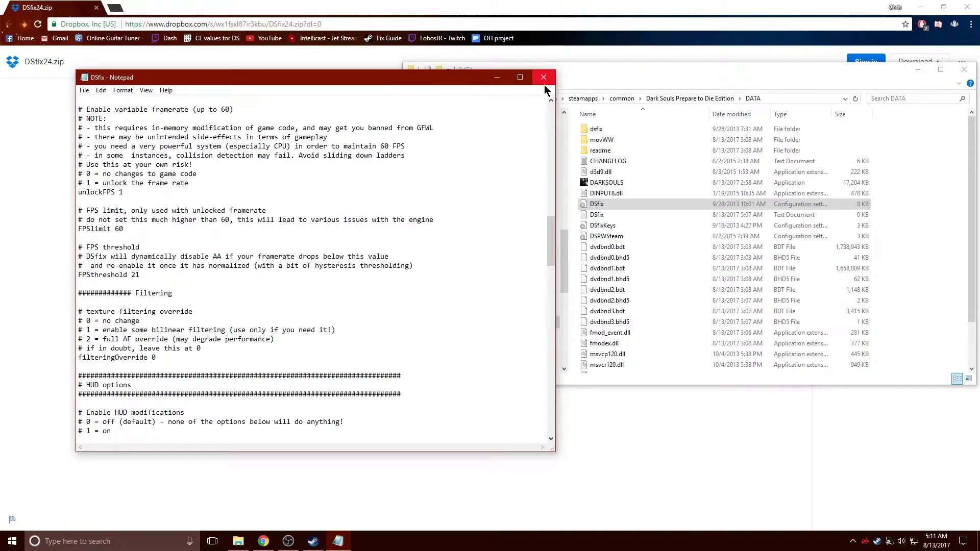
left_click(479, 128)
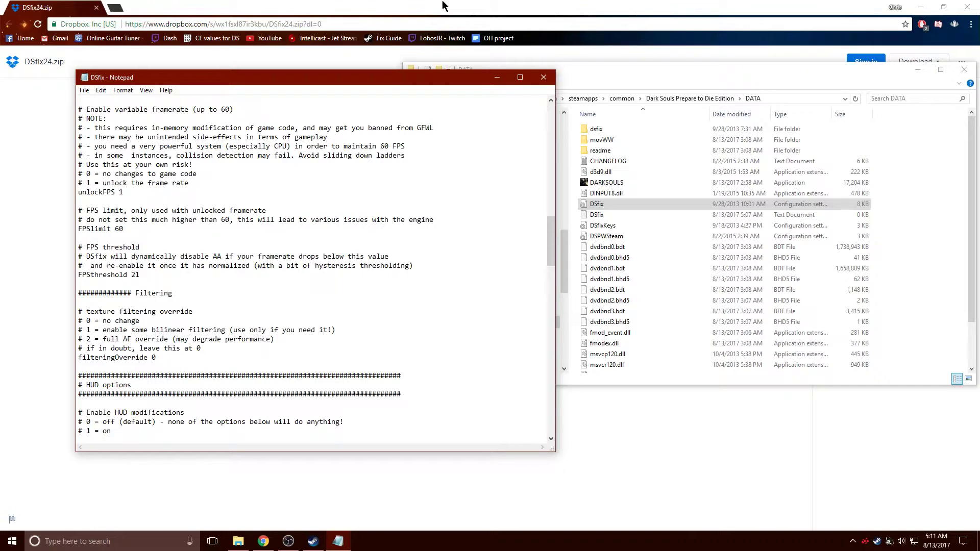
key("ctrl+s")
Step: Close Notepad, move the DATA window aside, and scroll the guide to Step Three: Anti-Cheater aka Watchdog
left_click(542, 77)
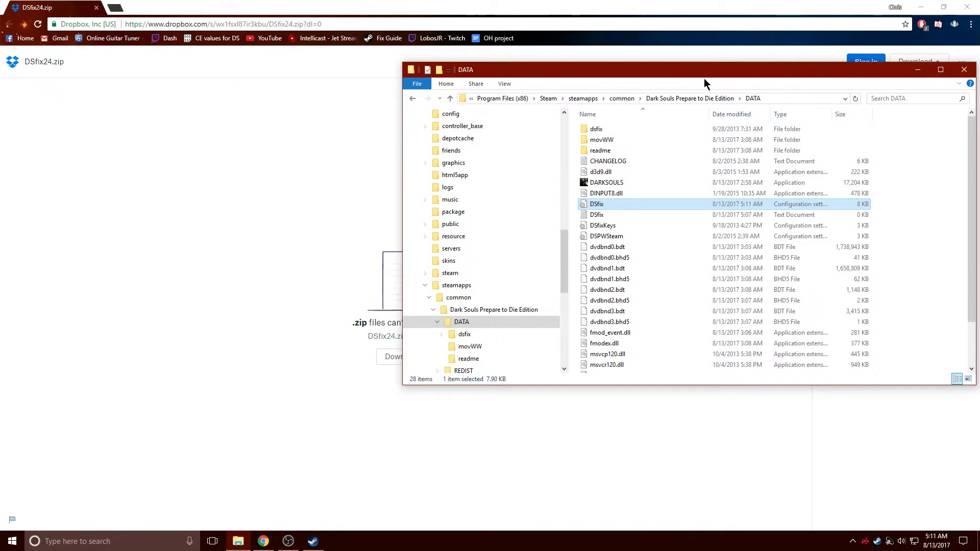
left_click_drag(743, 76, 448, 91)
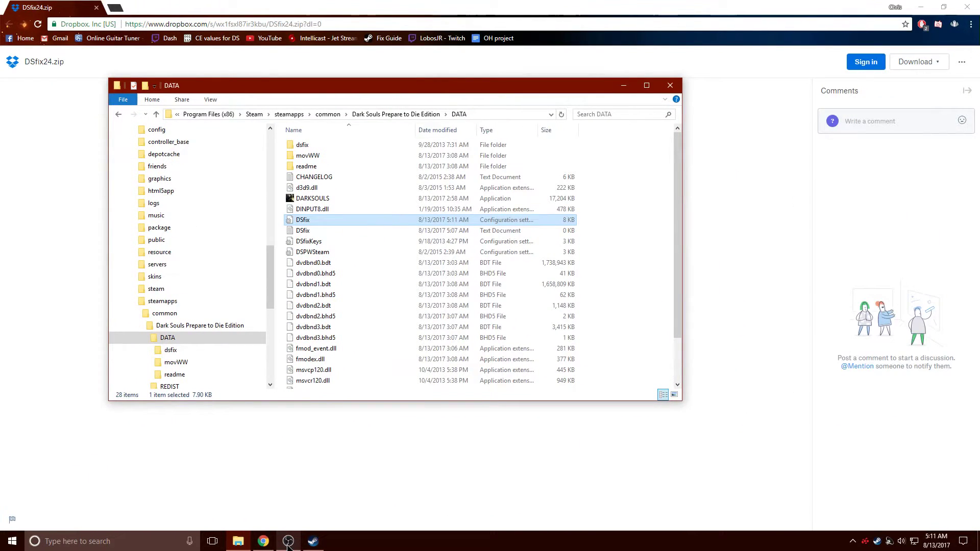
left_click(313, 541)
scroll(143, 236, "down", 4)
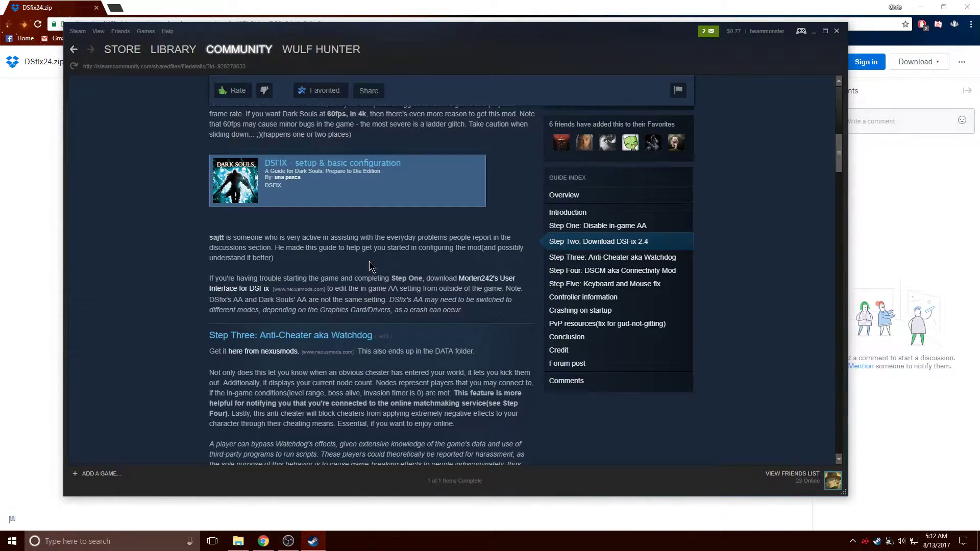
scroll(369, 261, "up", 2)
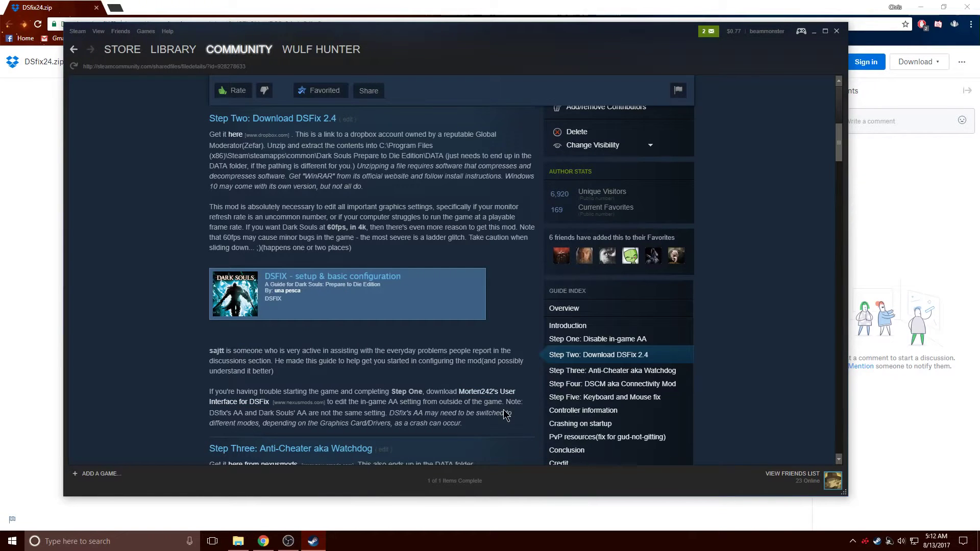
scroll(339, 394, "up", 4)
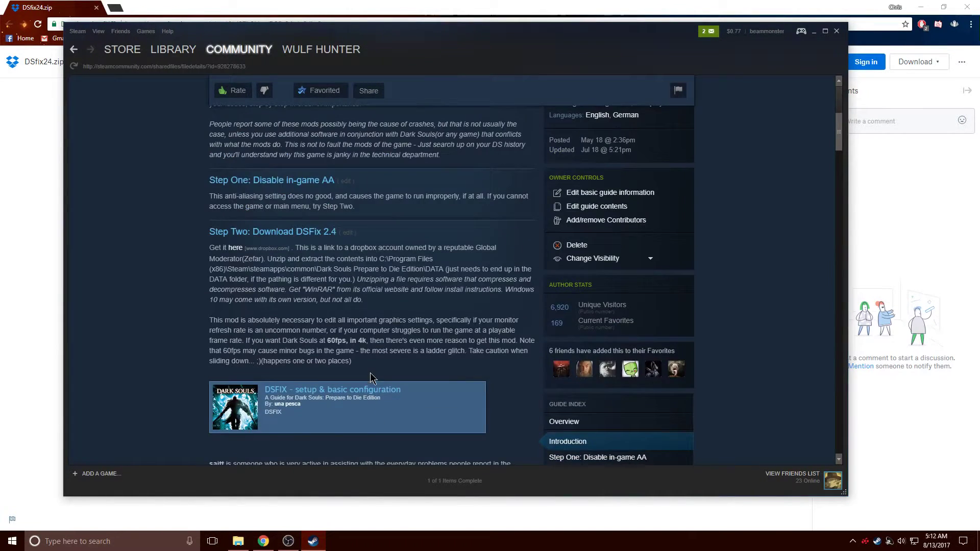
scroll(190, 311, "down", 5)
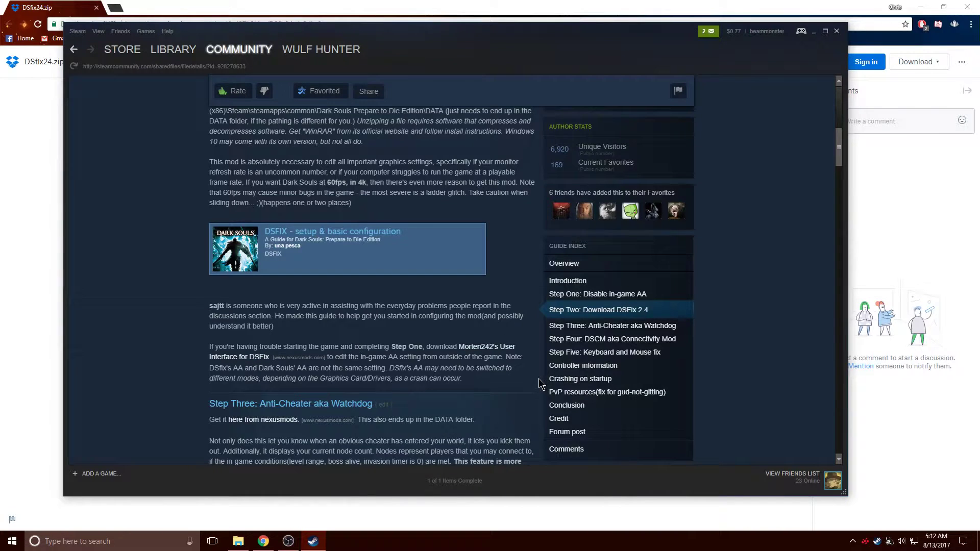
scroll(538, 378, "down", 2)
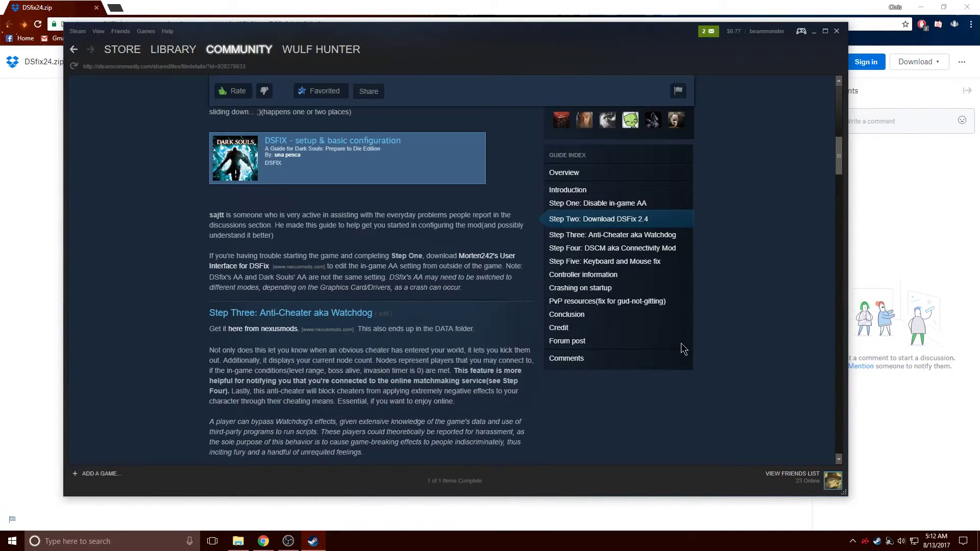
scroll(568, 324, "down", 4)
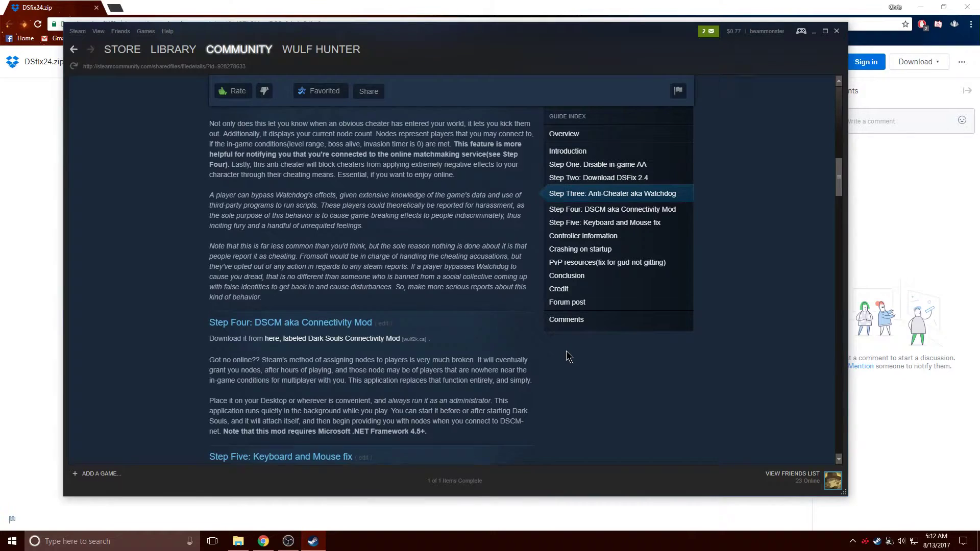
scroll(570, 368, "up", 1)
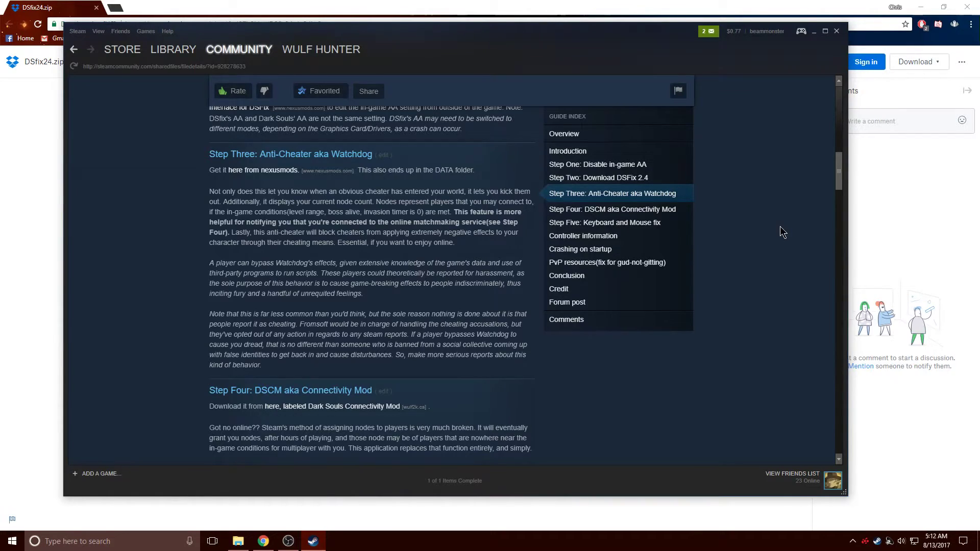
Step: Follow the guide's link to PVP Watchdog on Nexus Mods and download DSPWSteam-20150802 from Files
left_click(271, 170)
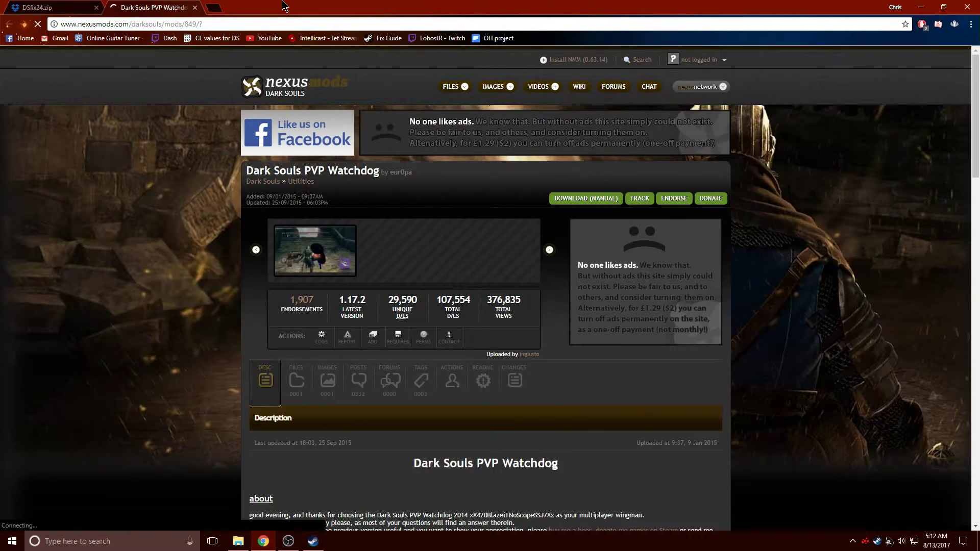
scroll(794, 176, "down", 2)
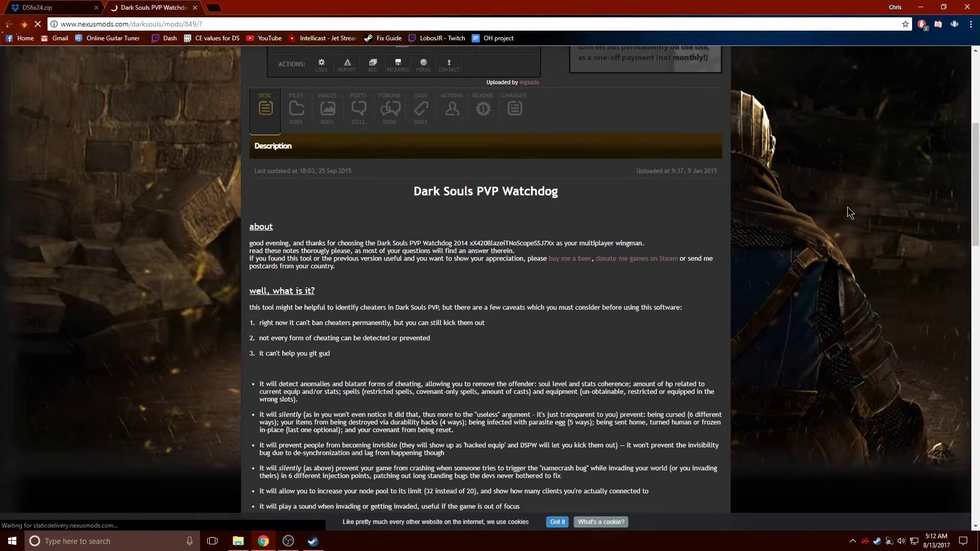
scroll(715, 194, "down", 5)
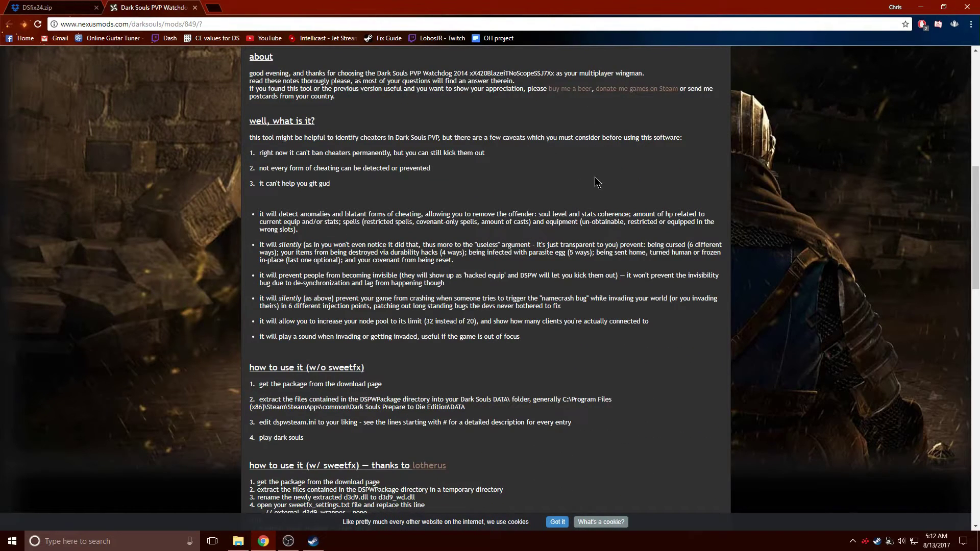
scroll(597, 182, "up", 6)
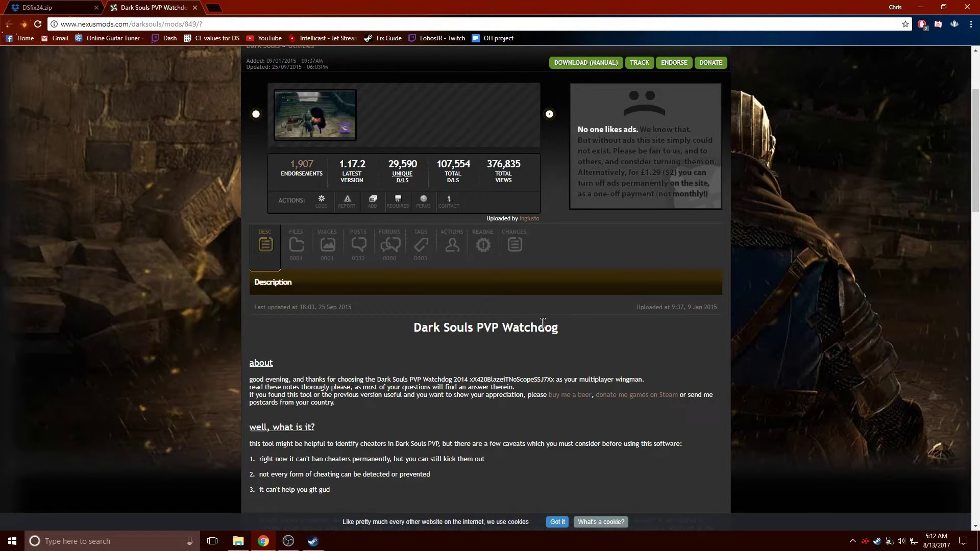
scroll(548, 356, "down", 3)
scroll(547, 355, "up", 3)
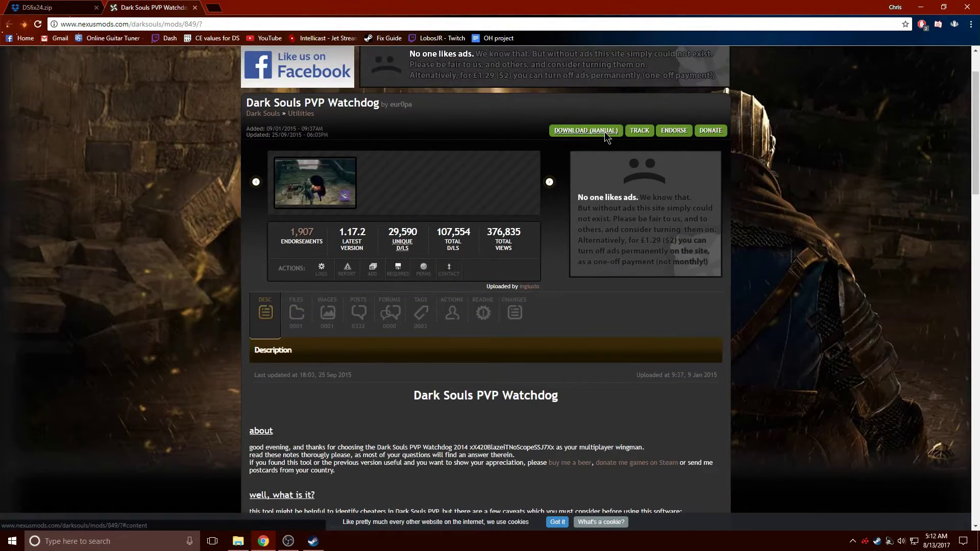
left_click(296, 268)
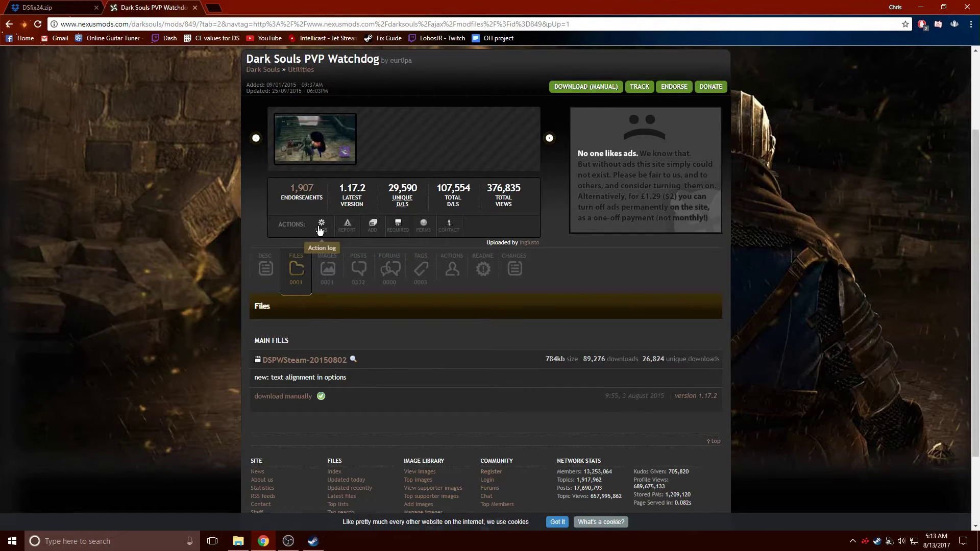
left_click(342, 361)
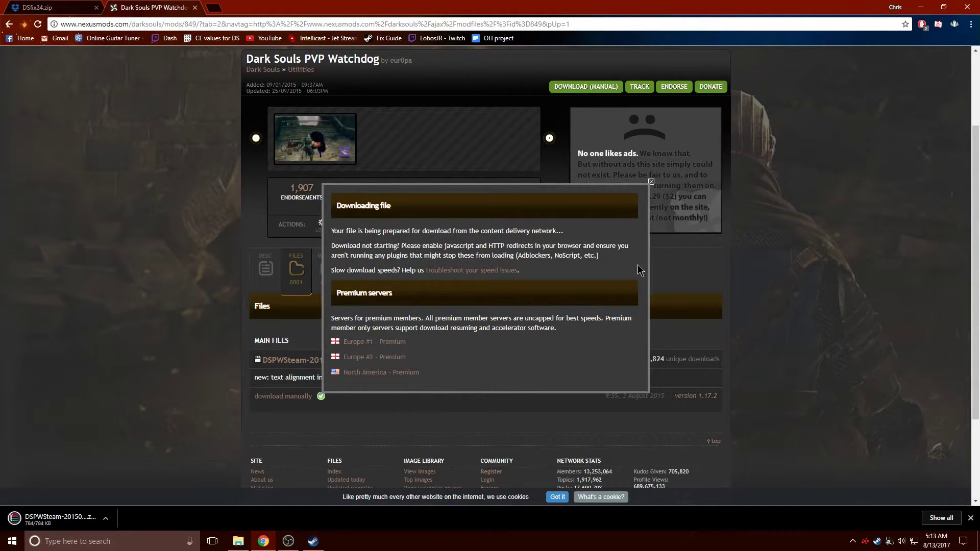
Step: Open the downloaded Watchdog zip in WinRAR and select all seven files
left_click(651, 183)
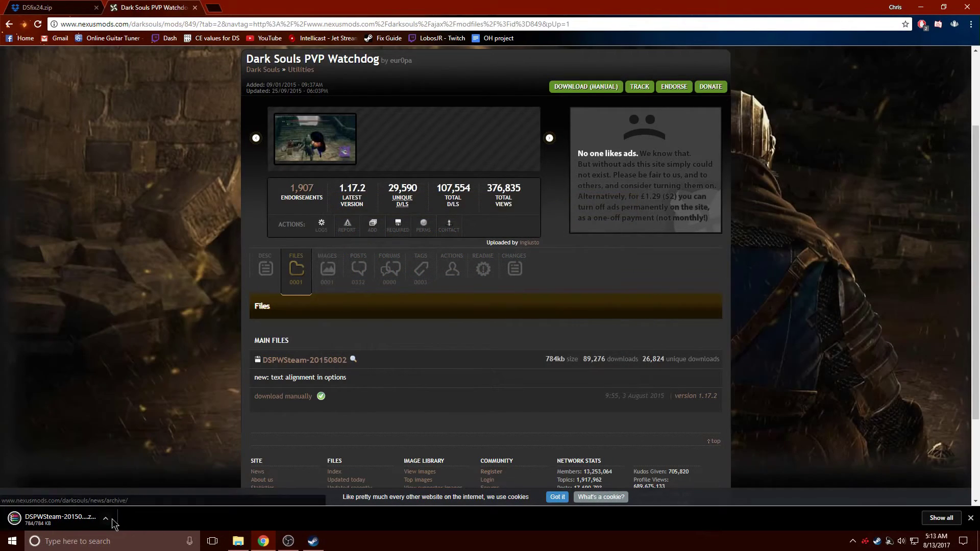
left_click(90, 515)
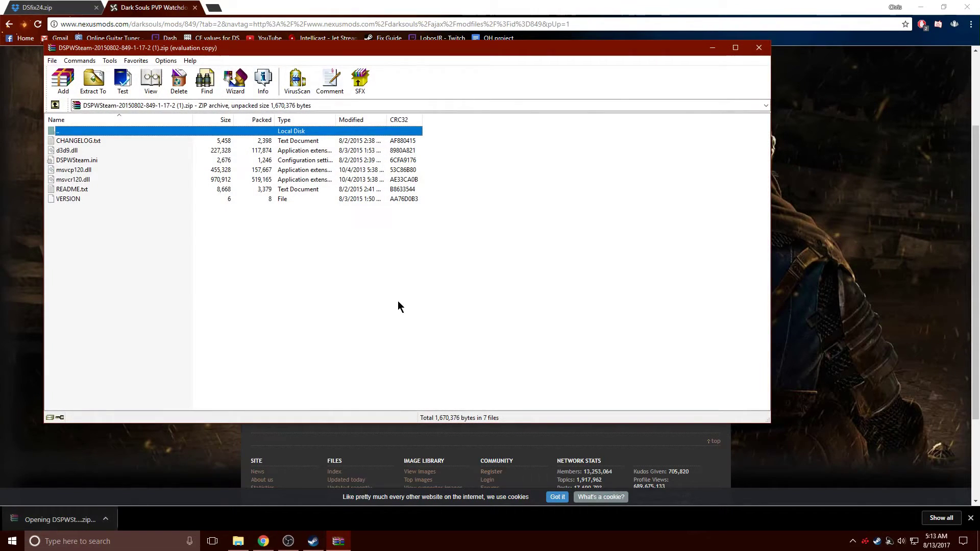
left_click_drag(489, 217, 395, 136)
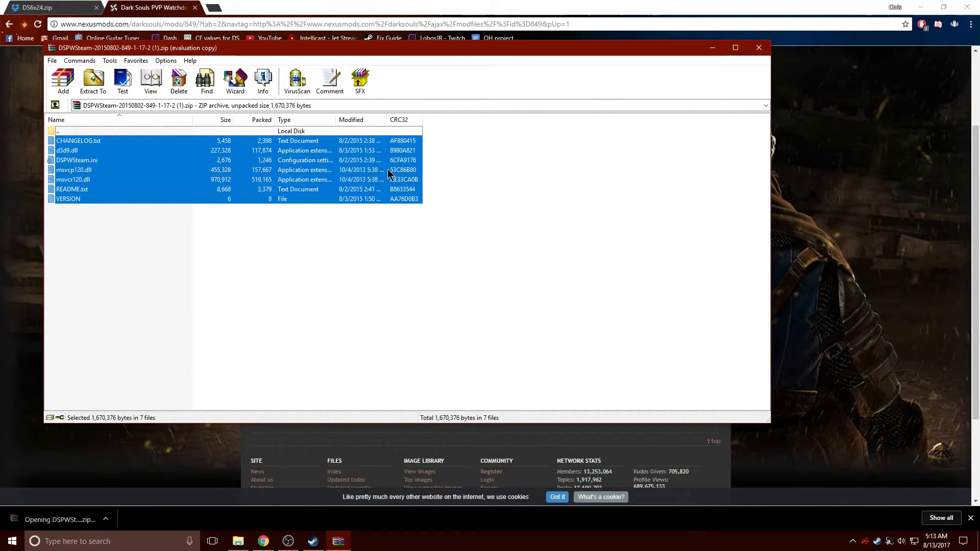
Step: Set the extraction destination to the Dark Souls Prepare to Die Edition DATA folder under Steam
left_click(105, 79)
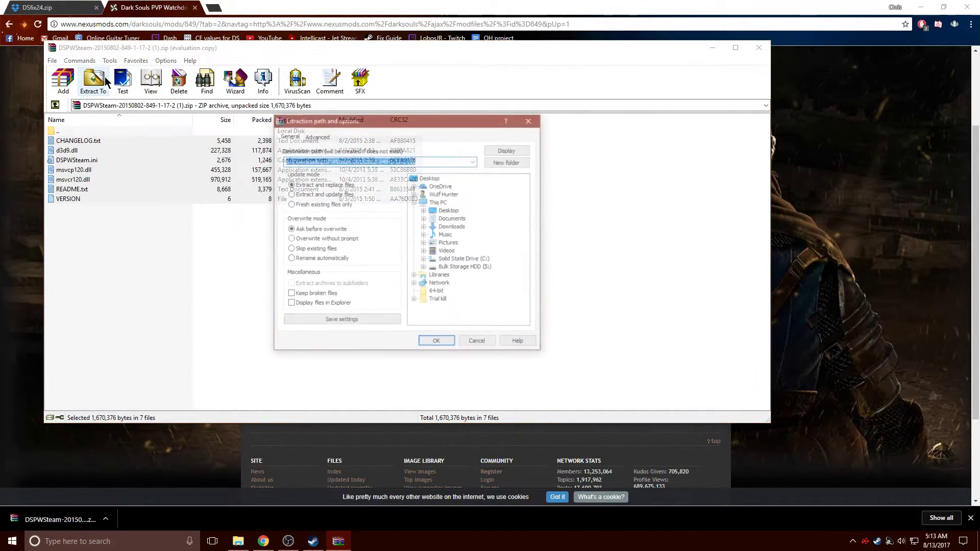
left_click(424, 259)
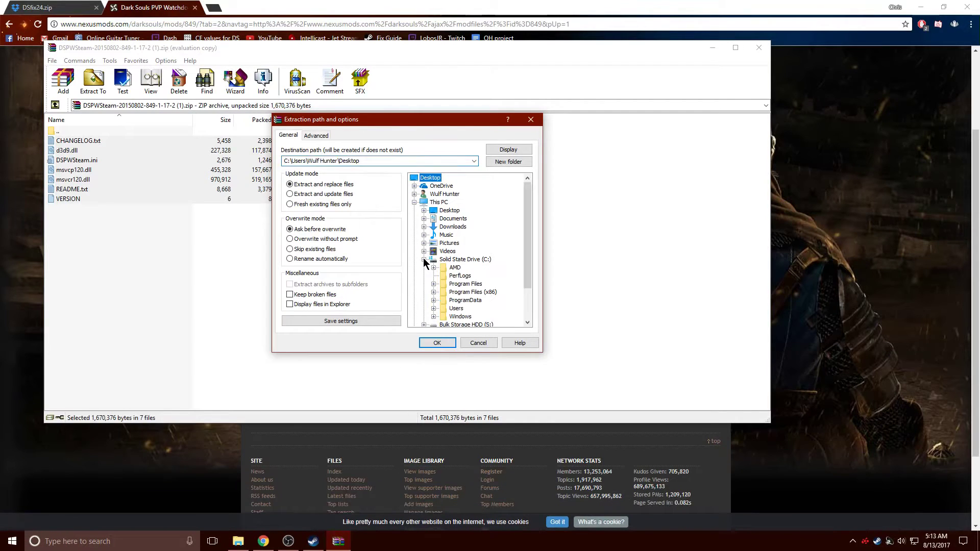
left_click(433, 287)
left_click(443, 284)
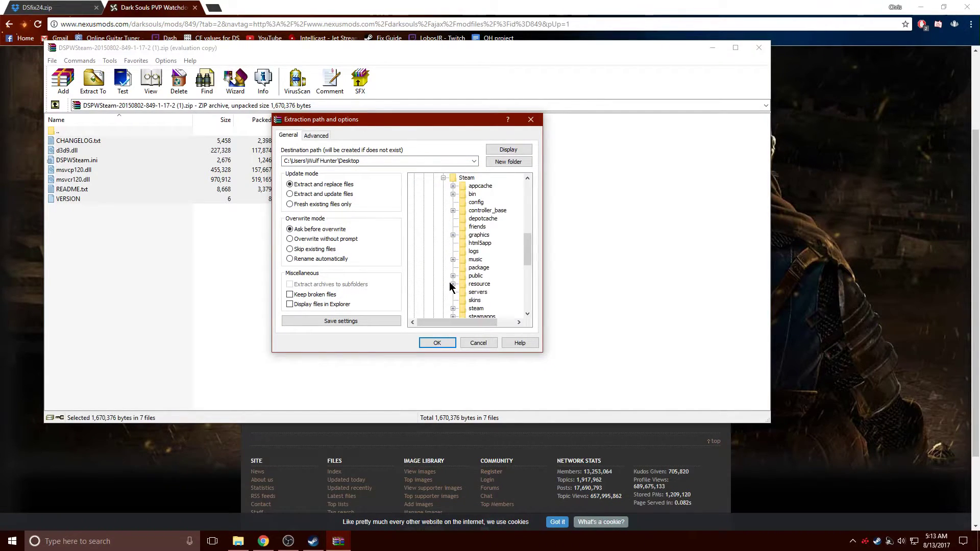
left_click(453, 267)
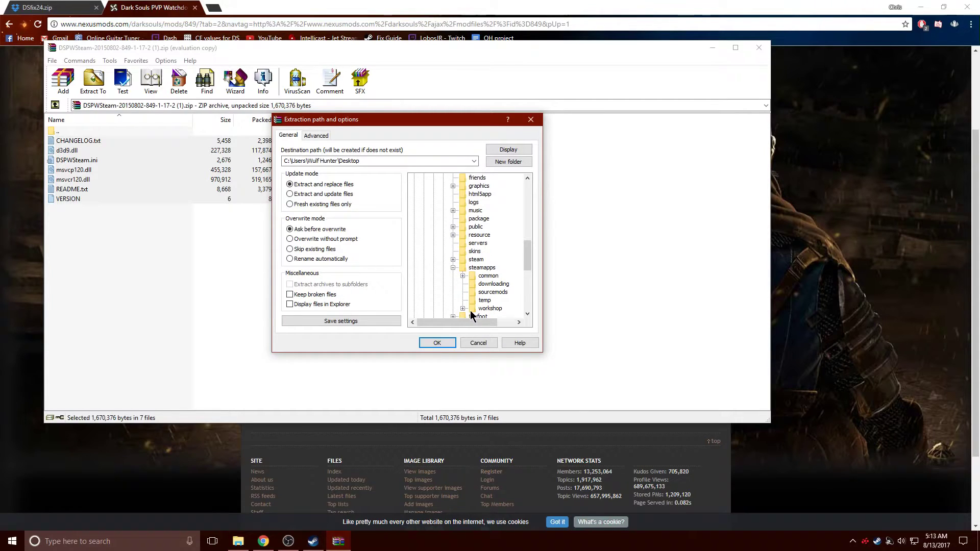
left_click(463, 276)
double_click(481, 284)
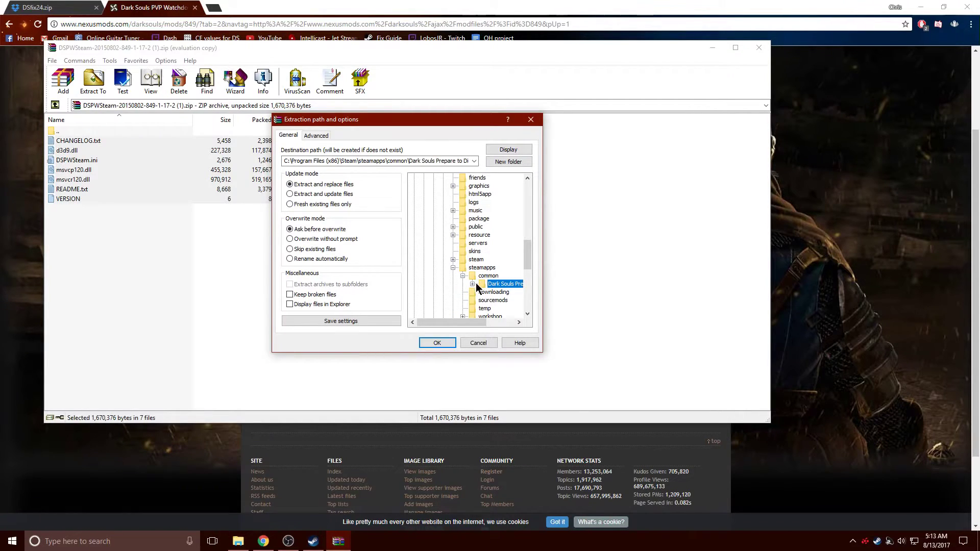
left_click(490, 291)
left_click(481, 292)
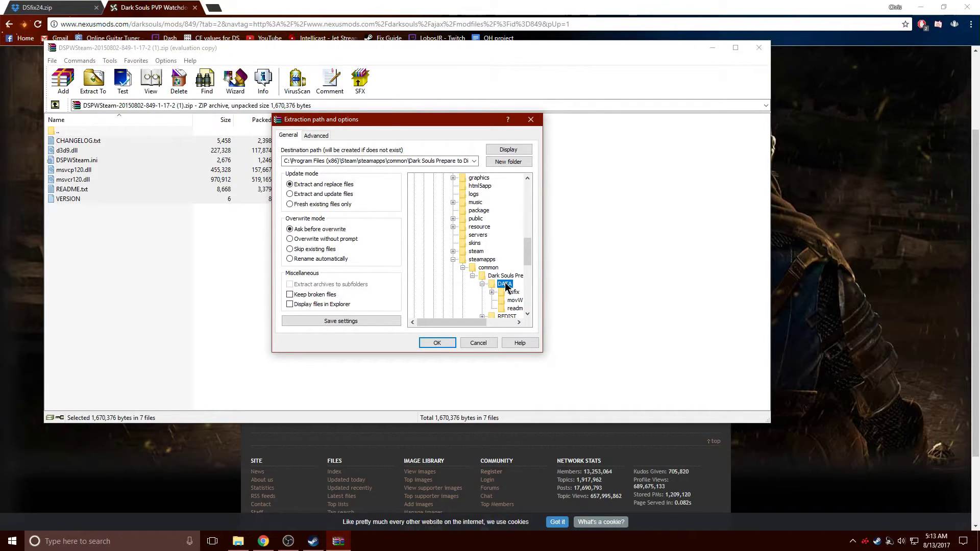
Step: Extract the files into DATA, replacing all existing ones, then close WinRAR
left_click(436, 343)
left_click(396, 290)
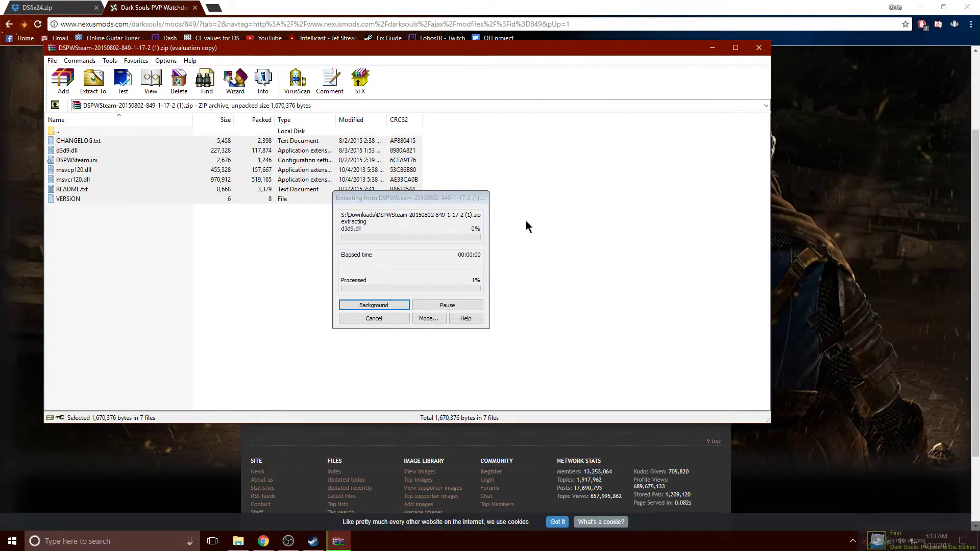
left_click(758, 47)
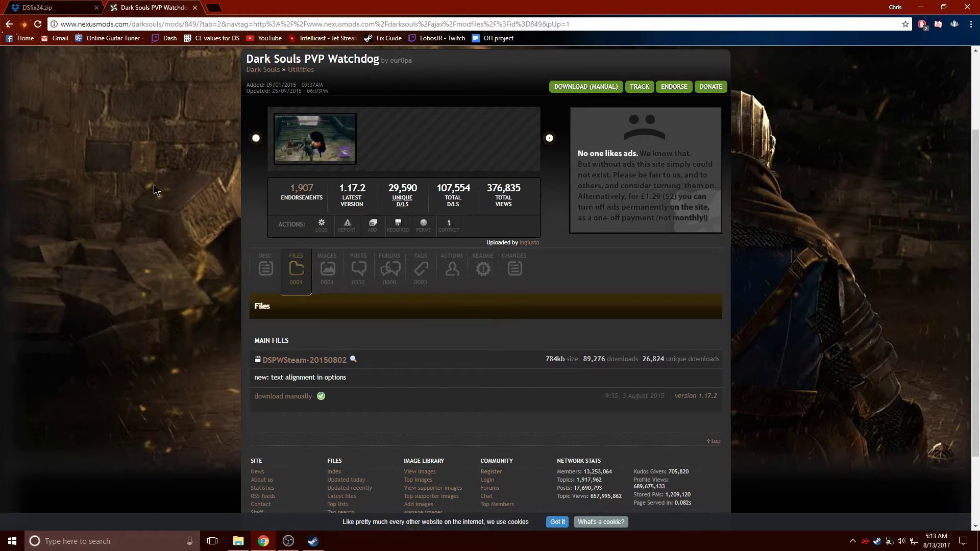
Step: Close the Watchdog page and browser, go back to the guide, and follow Step Four's DSCM link
left_click(195, 7)
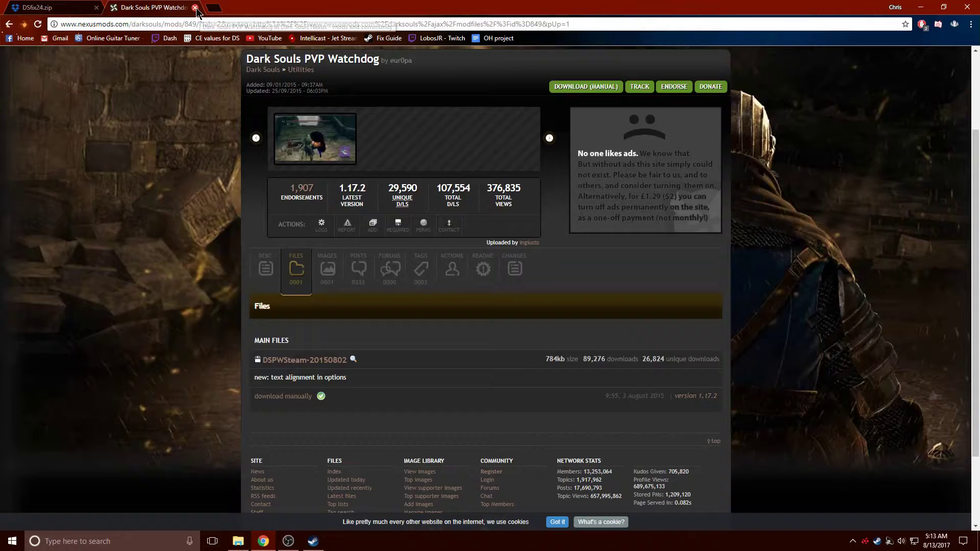
left_click(96, 8)
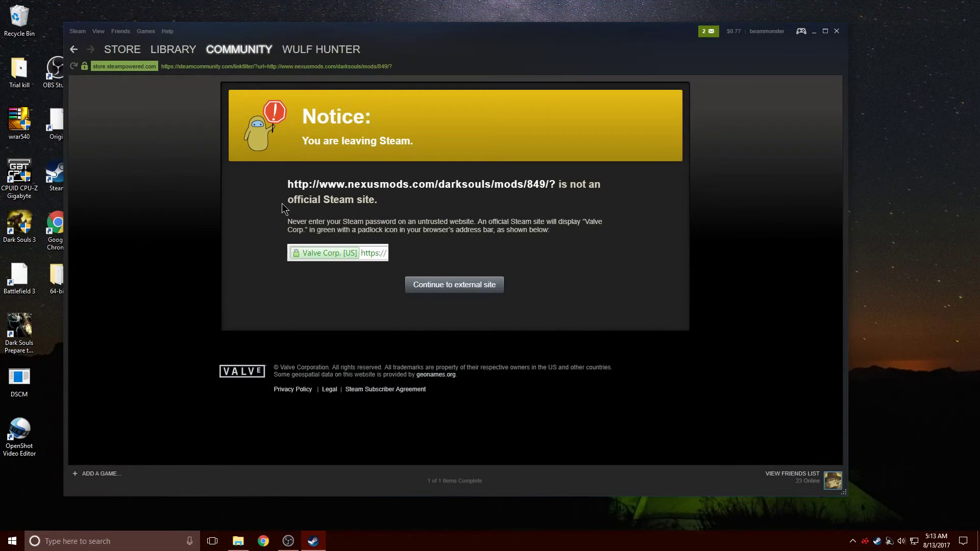
left_click(74, 49)
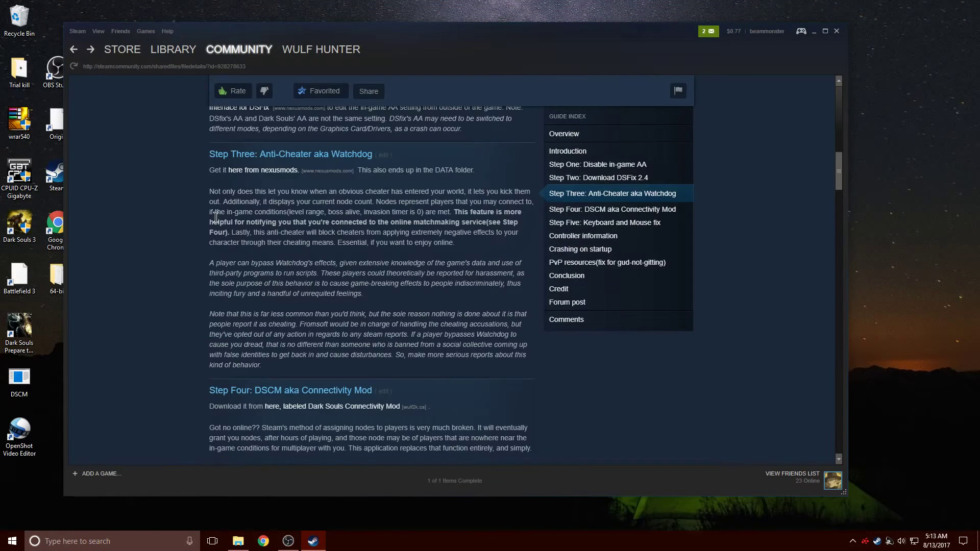
scroll(85, 260, "down", 3)
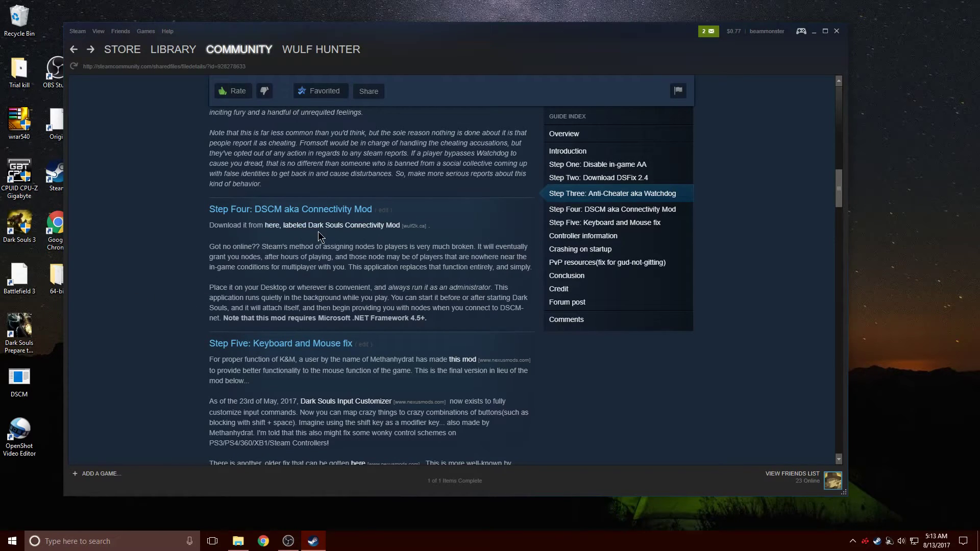
mouse_move(261, 204)
left_mouse_down()
mouse_move(320, 227)
mouse_move(365, 227)
mouse_move(380, 210)
mouse_move(261, 207)
left_mouse_up()
left_click(337, 226)
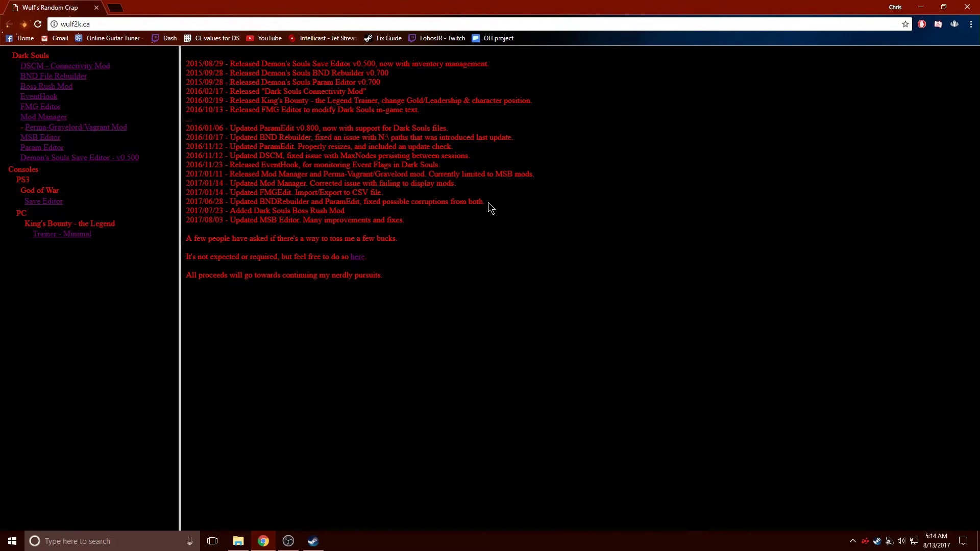
left_click_drag(483, 204, 362, 193)
left_click(460, 203)
left_click(99, 70)
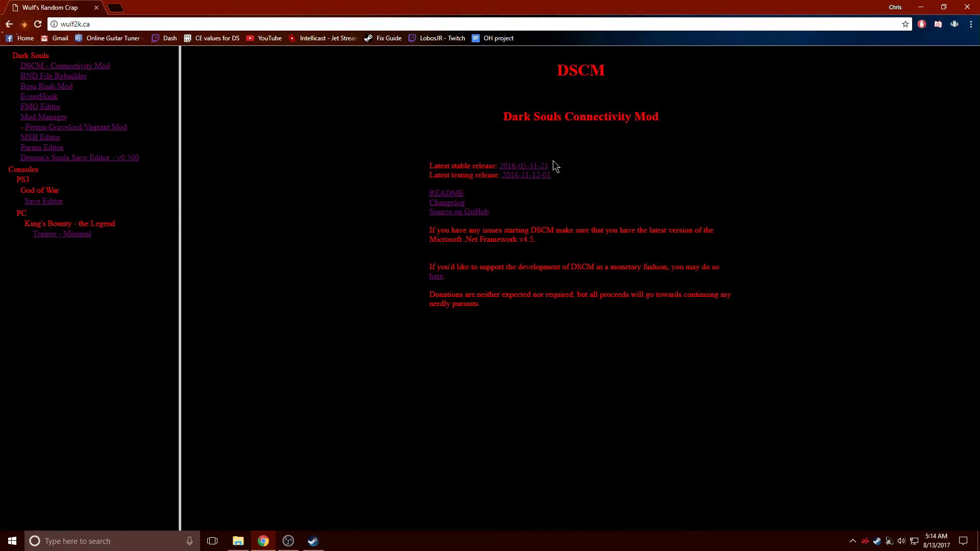
left_click_drag(504, 121, 688, 127)
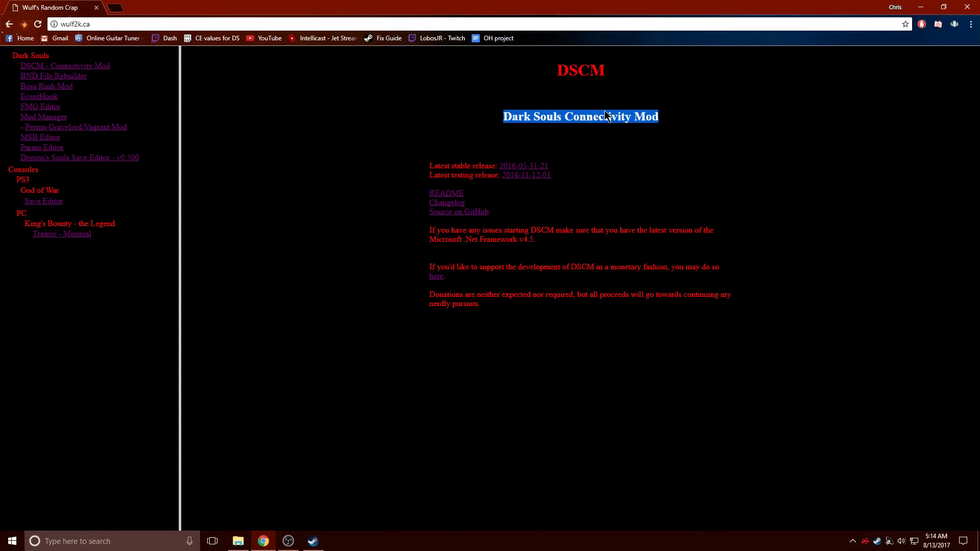
left_click(564, 126)
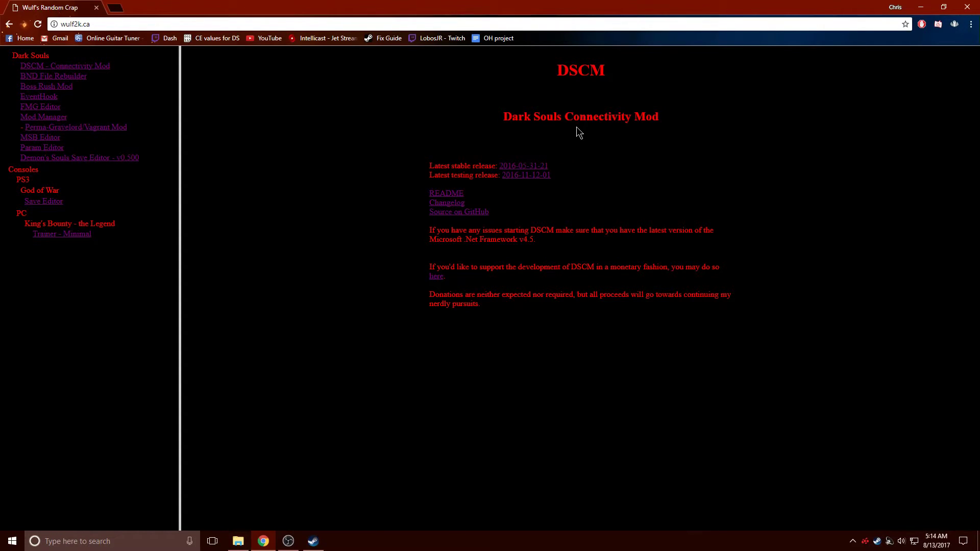
left_click(546, 166)
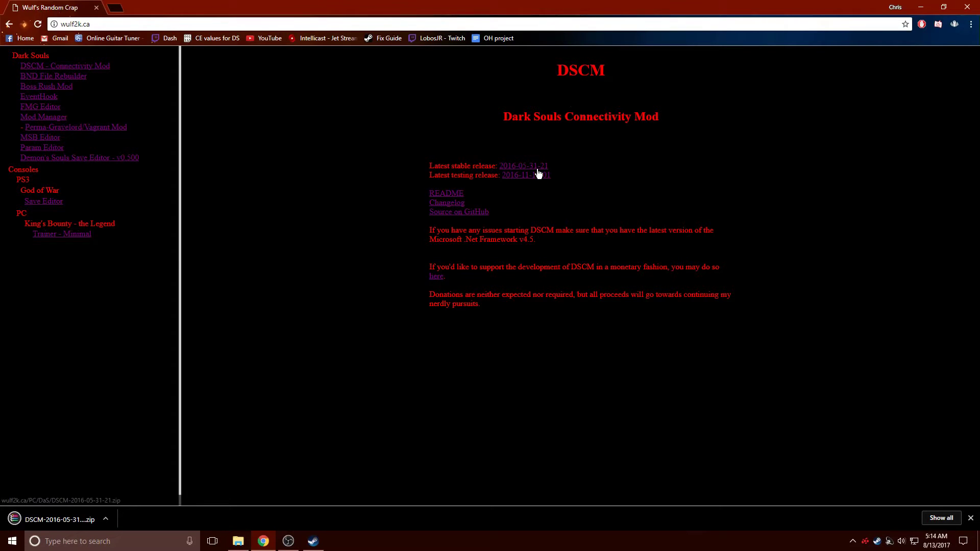
left_click(76, 520)
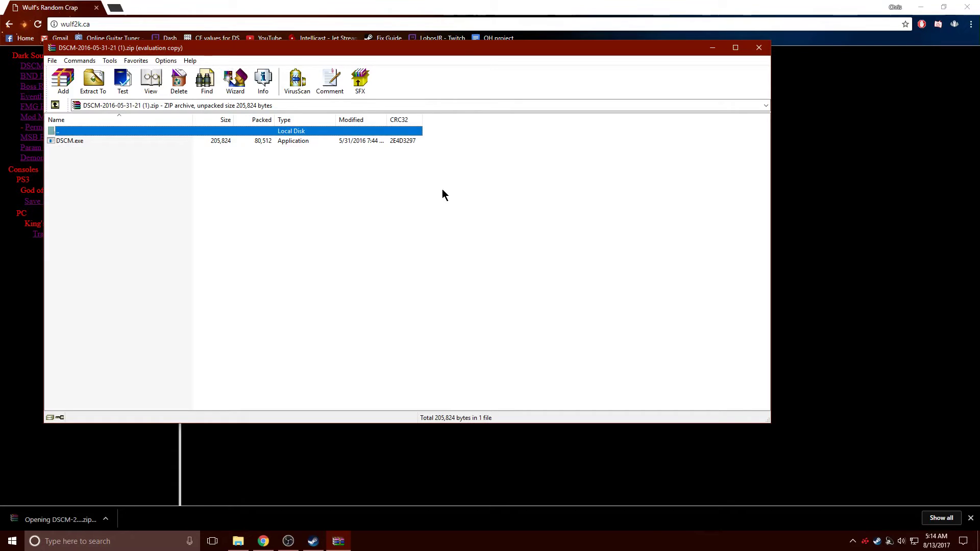
Step: Select DSCM.exe, minimize Chrome and WinRAR, and drag Steam right to uncover the DATA folder
left_click(393, 141)
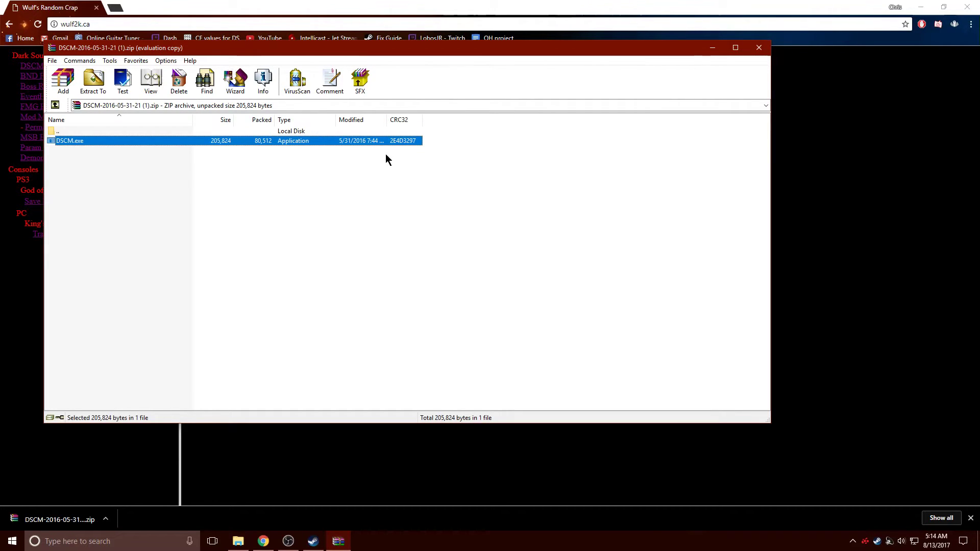
left_click(920, 8)
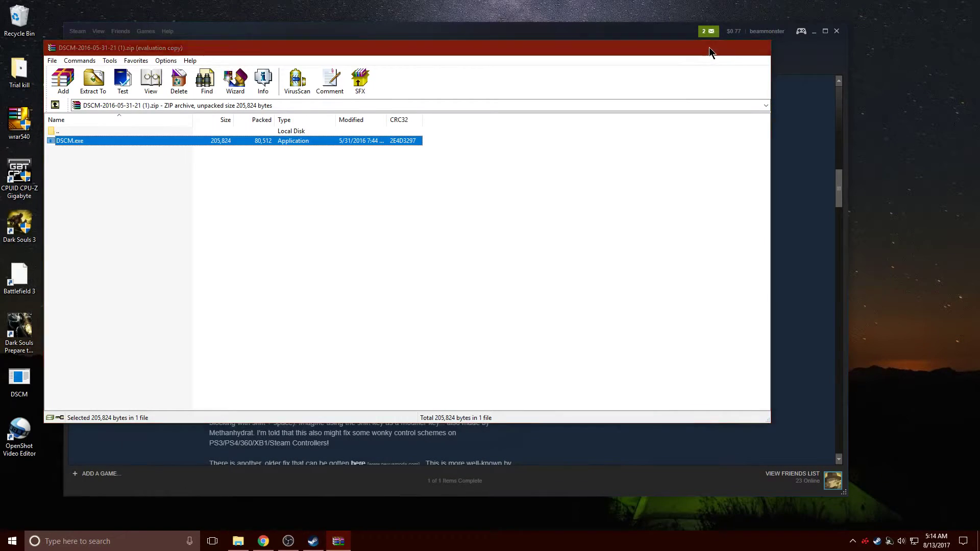
left_click(711, 48)
left_click_drag(288, 43, 520, 50)
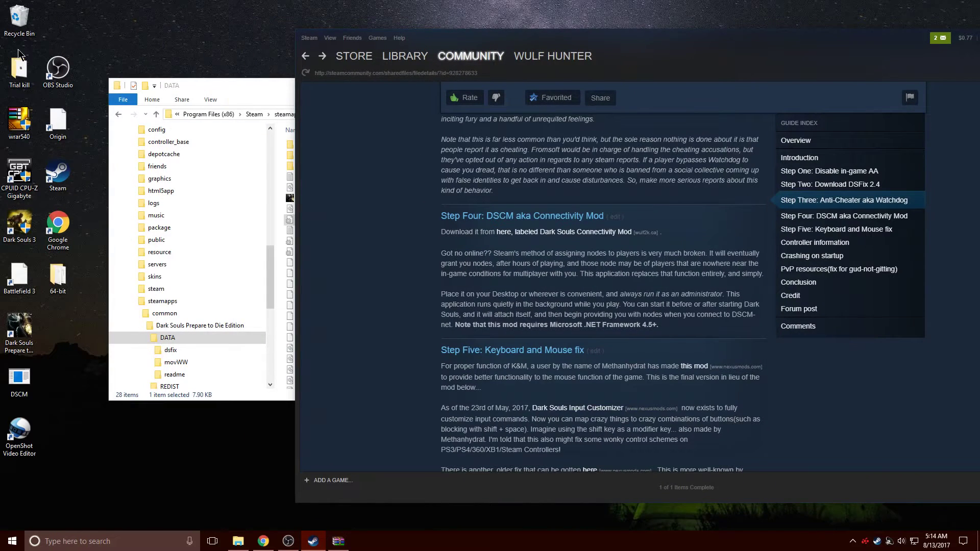
Step: Launch DSCM from the desktop, update it to 2016.11.12.01, and view the DSCM-Net player list
double_click(19, 378)
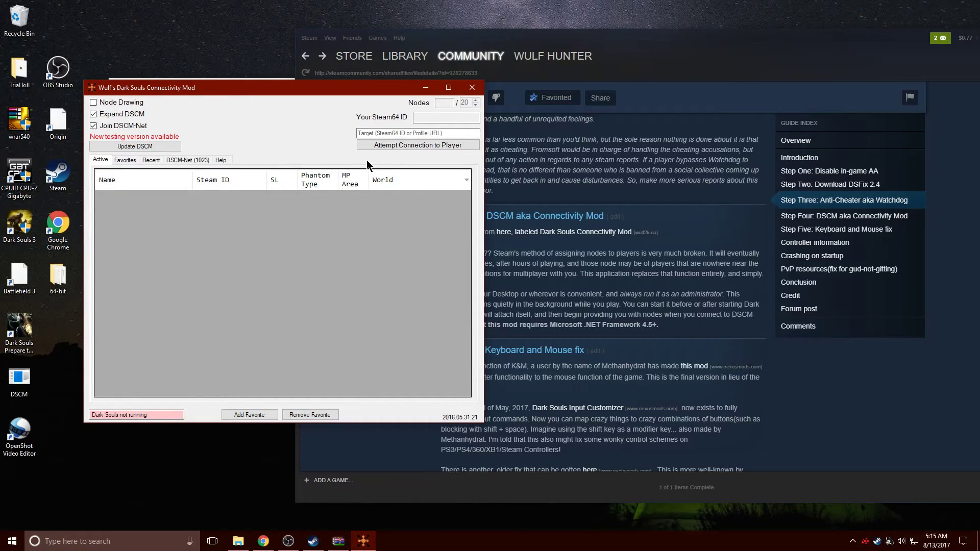
left_click(162, 147)
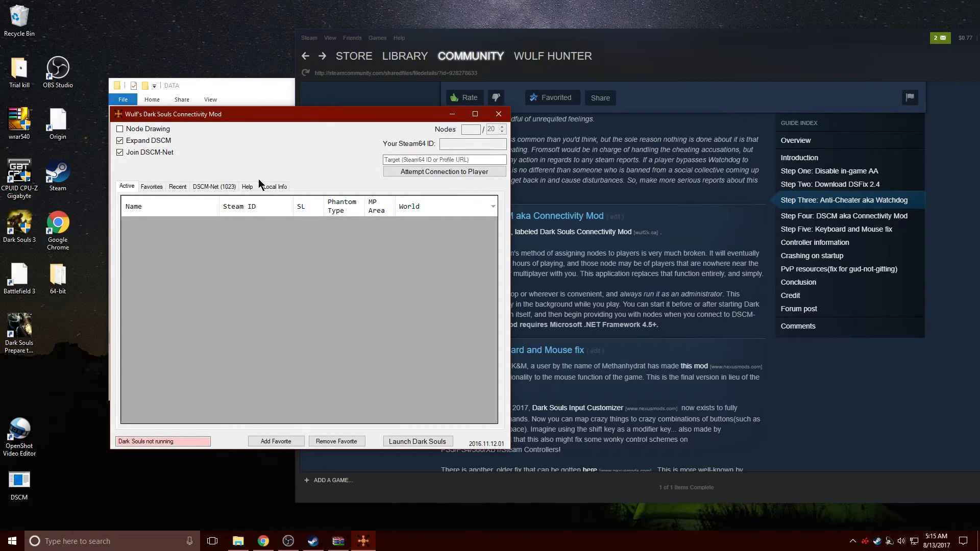
left_click(215, 186)
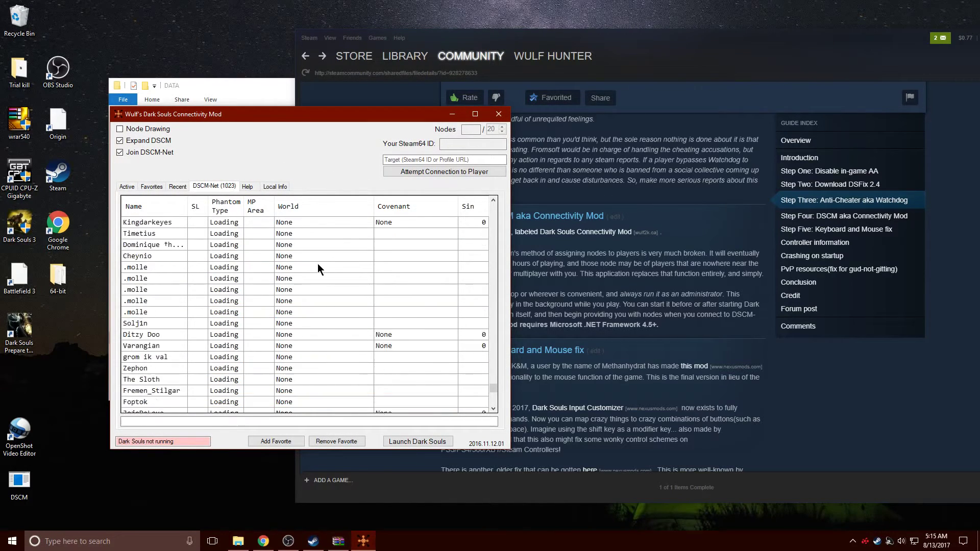
scroll(262, 271, "up", 15)
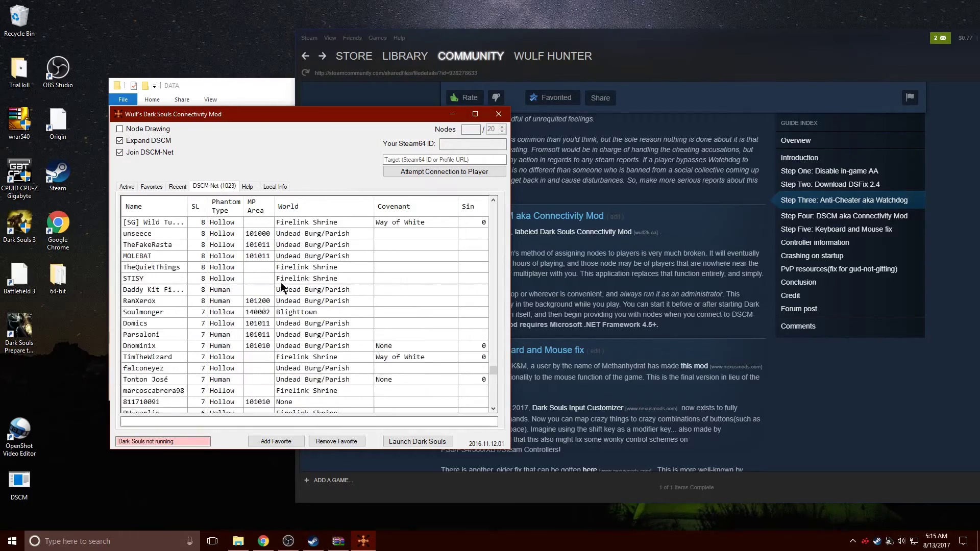
scroll(243, 312, "up", 20)
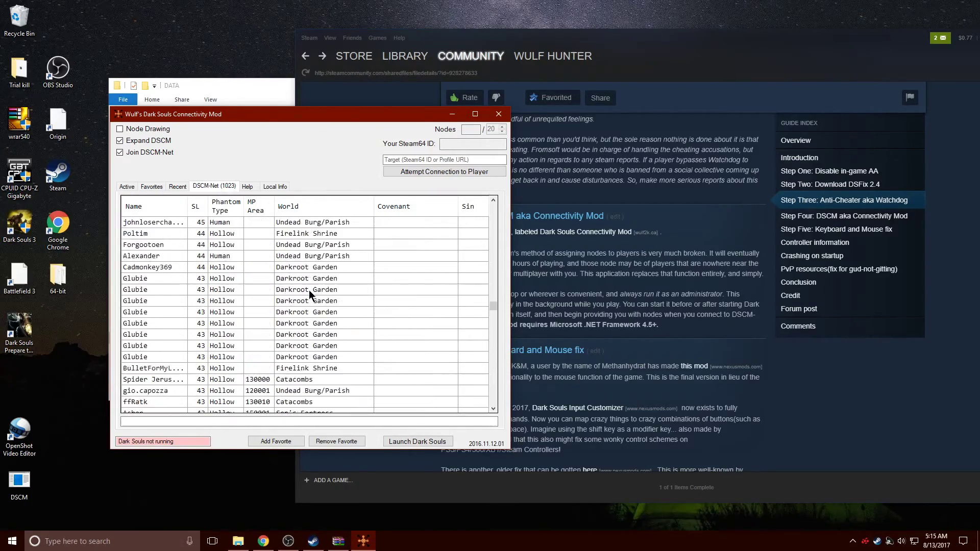
scroll(296, 274, "up", 10)
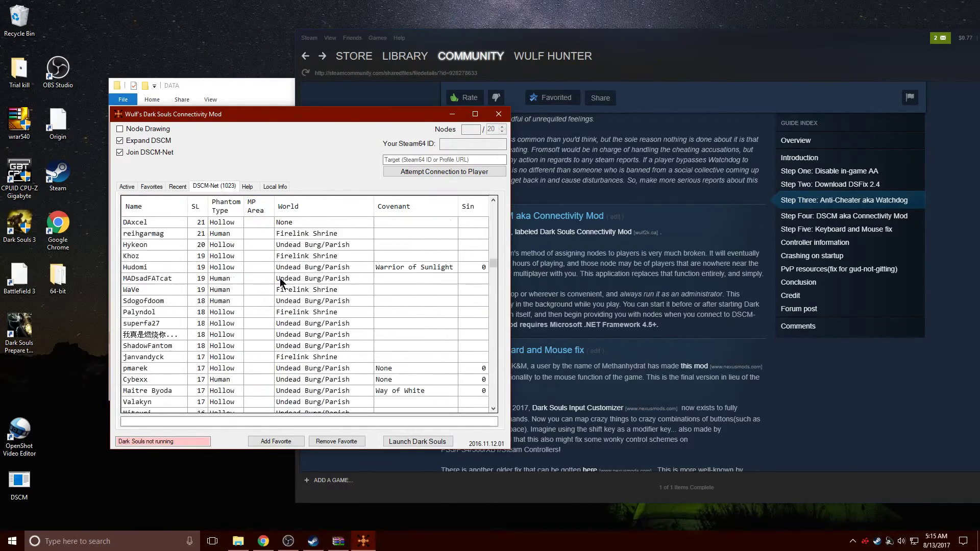
Step: Look through the Favorites, Recent, Help, Local Info and Active tabs, then close DSCM
left_click(153, 188)
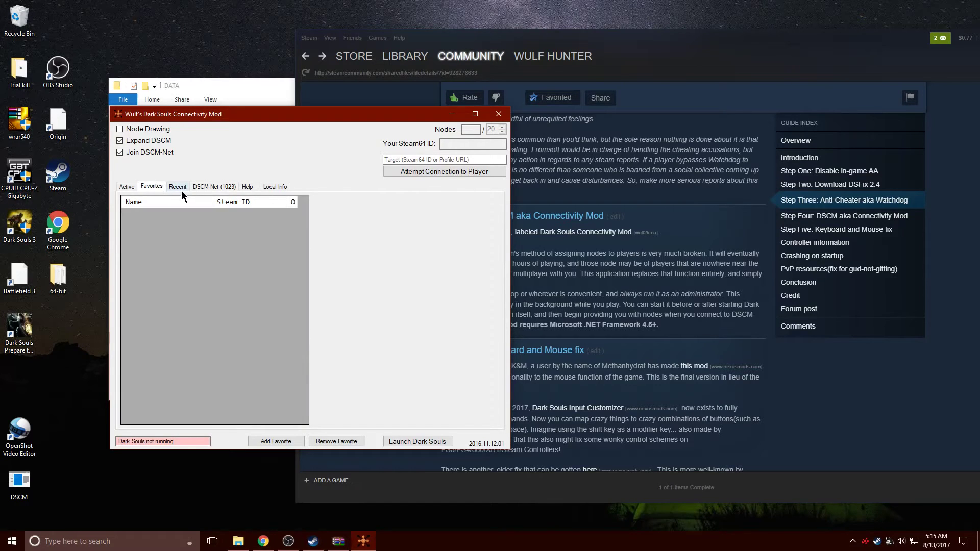
left_click(182, 190)
left_click(220, 188)
left_click(256, 189)
left_click(275, 187)
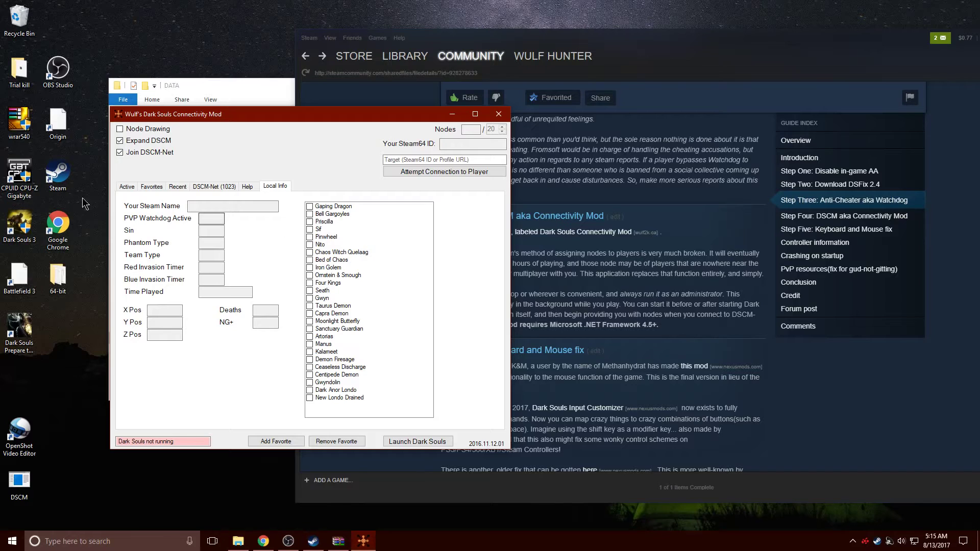
left_click(128, 186)
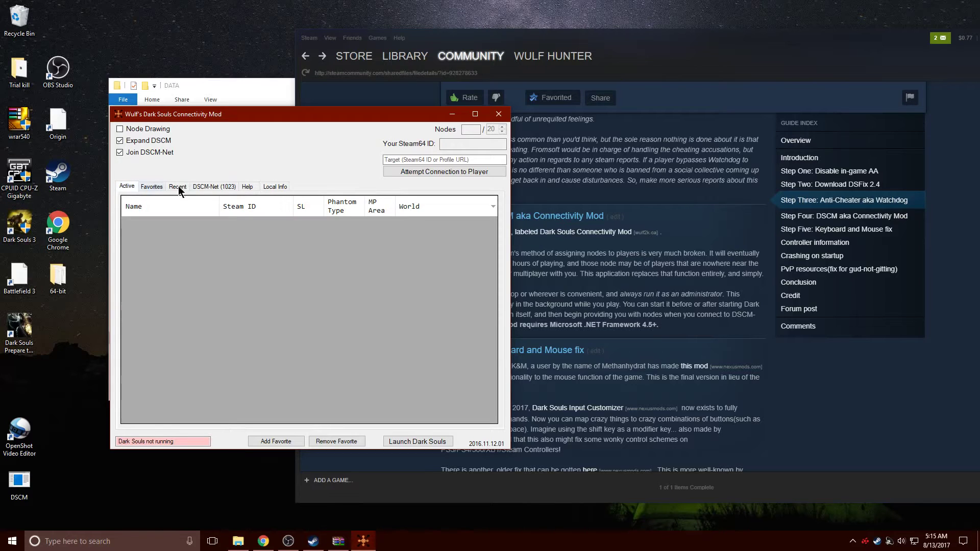
left_click(498, 114)
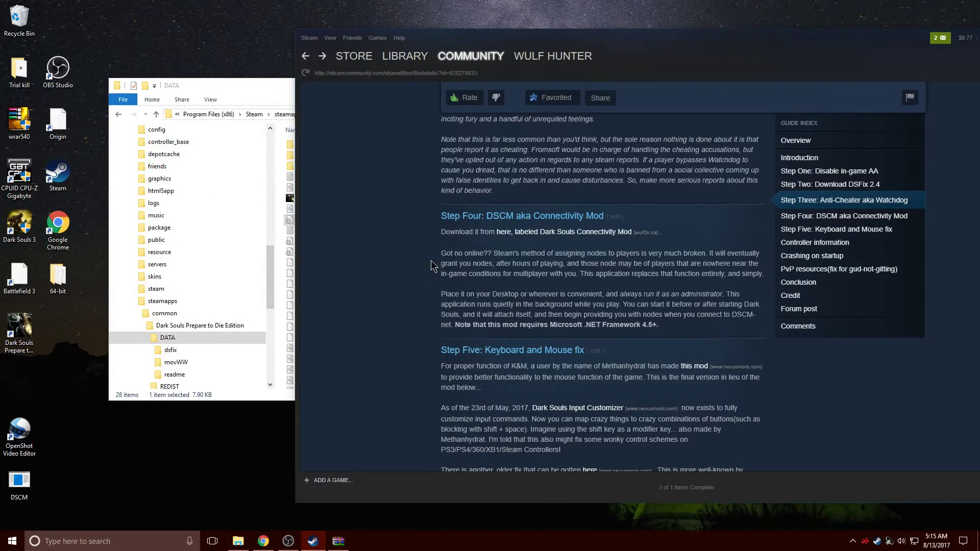
Step: Read the mouse fix section, highlighting its author's name and the older mouse fix link
scroll(416, 261, "down", 2)
scroll(412, 273, "down", 2)
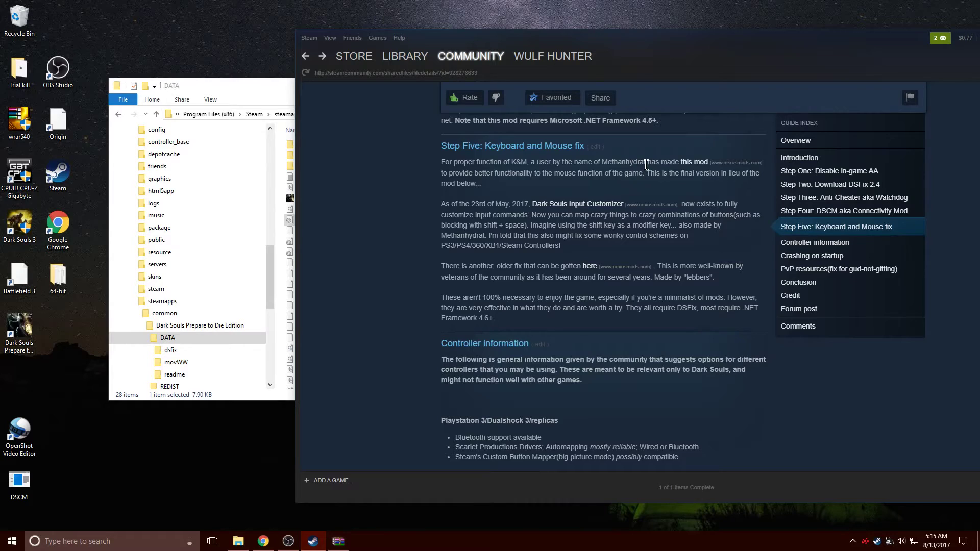
left_click_drag(646, 162, 603, 163)
left_click(440, 209)
left_click_drag(580, 265, 657, 265)
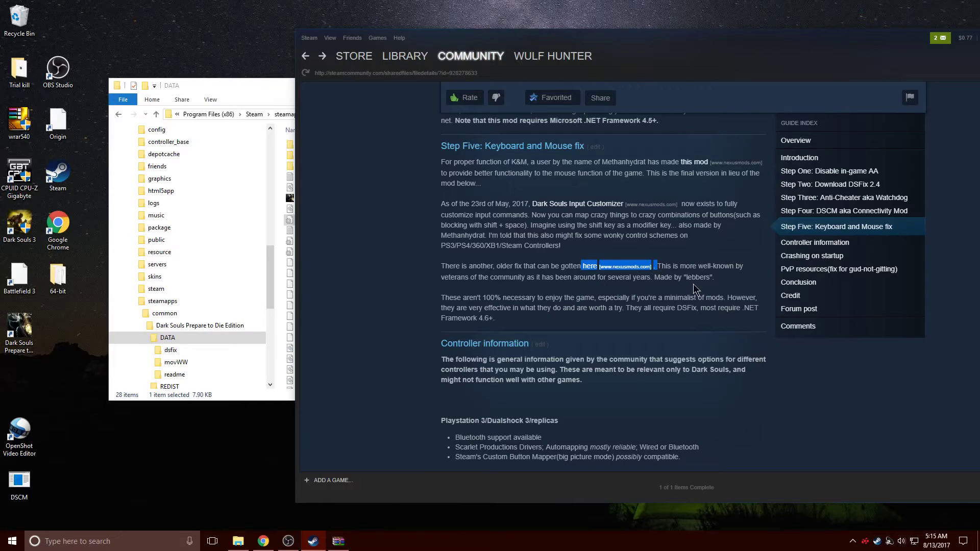
left_click(718, 289)
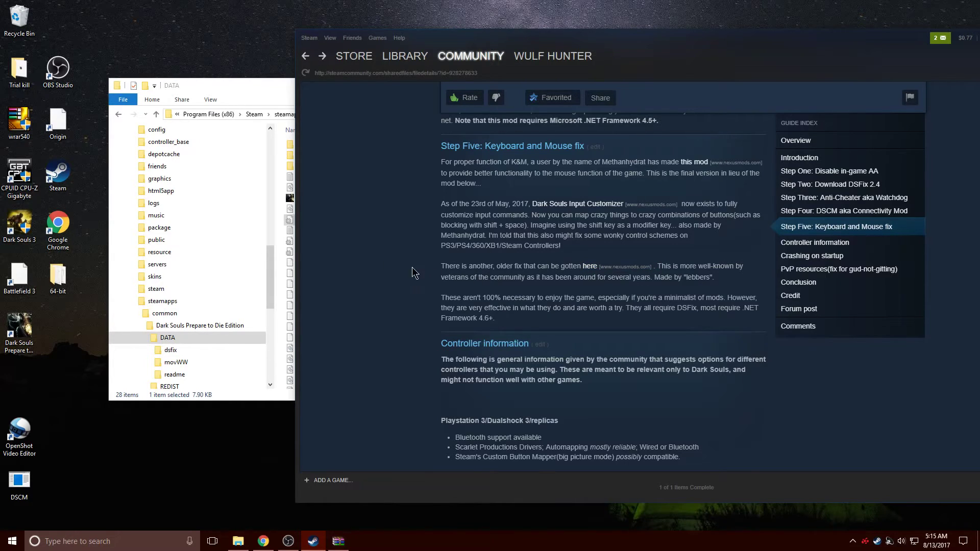
Step: Highlight the .NET Framework 4.6+ requirement, then scroll back up toward the guide's introduction
scroll(439, 204, "down", 1)
scroll(586, 223, "up", 1)
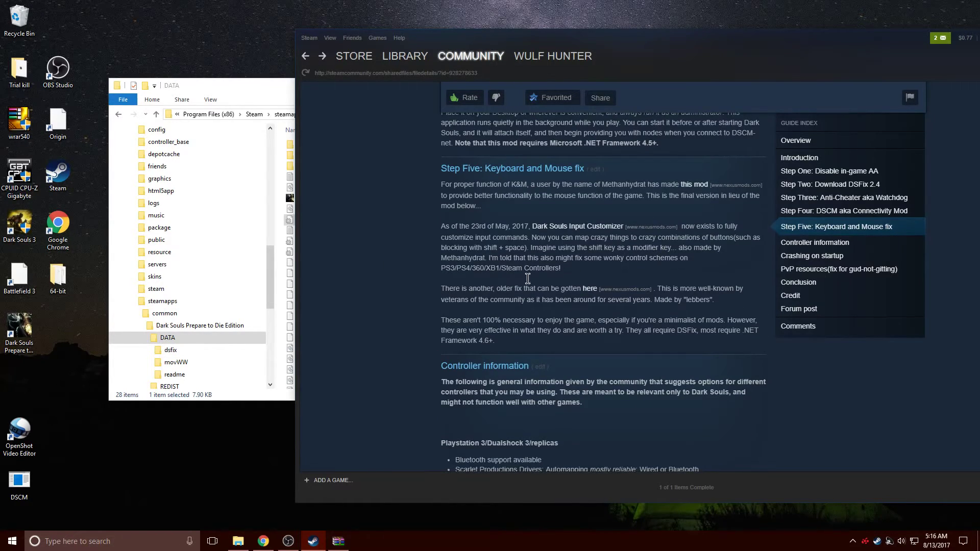
scroll(592, 264, "down", 1)
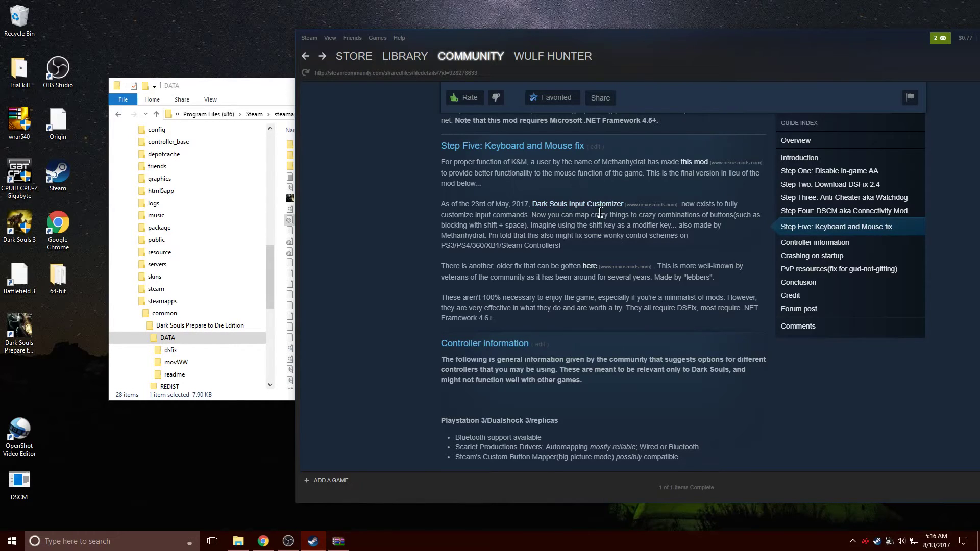
scroll(380, 278, "down", 5)
scroll(388, 277, "up", 6)
scroll(388, 277, "up", 1)
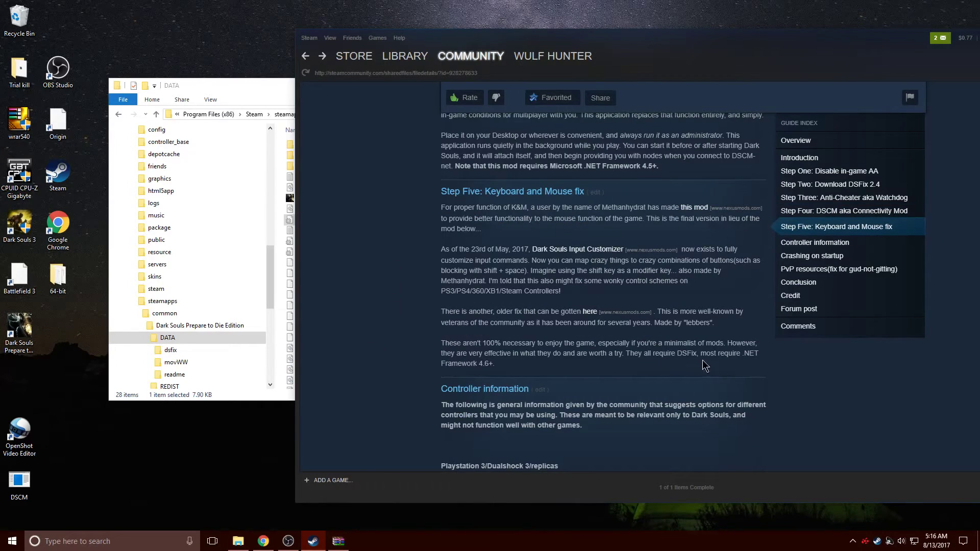
left_click_drag(739, 353, 765, 364)
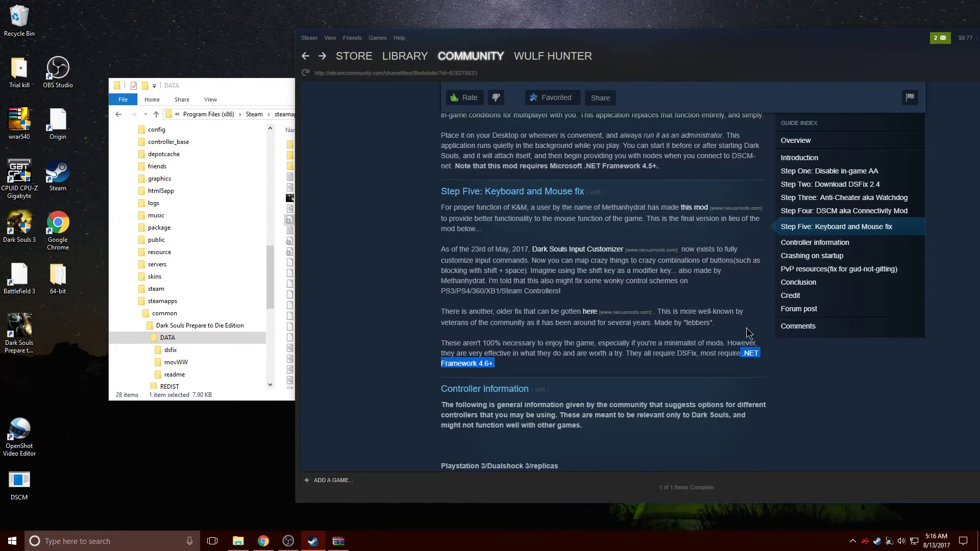
left_click(798, 362)
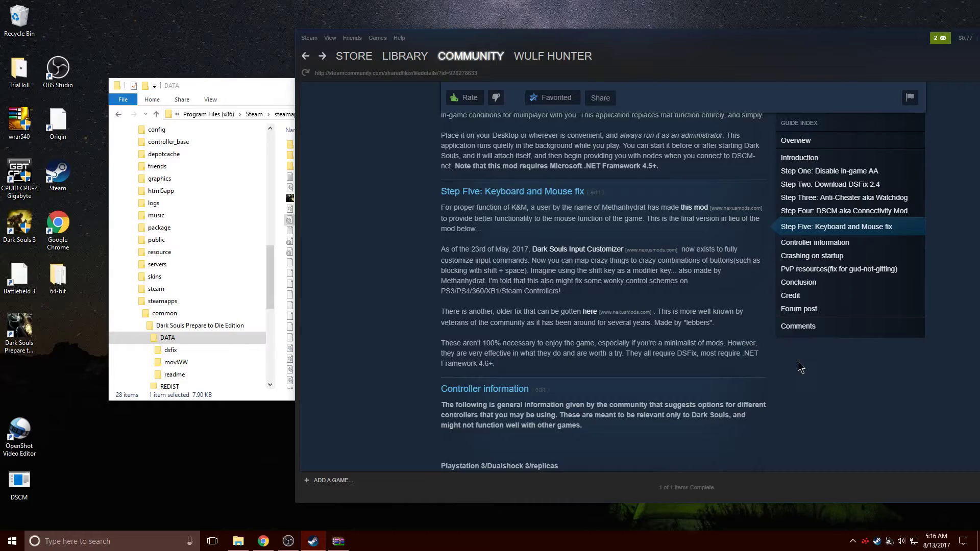
scroll(799, 360, "up", 3)
scroll(794, 357, "up", 15)
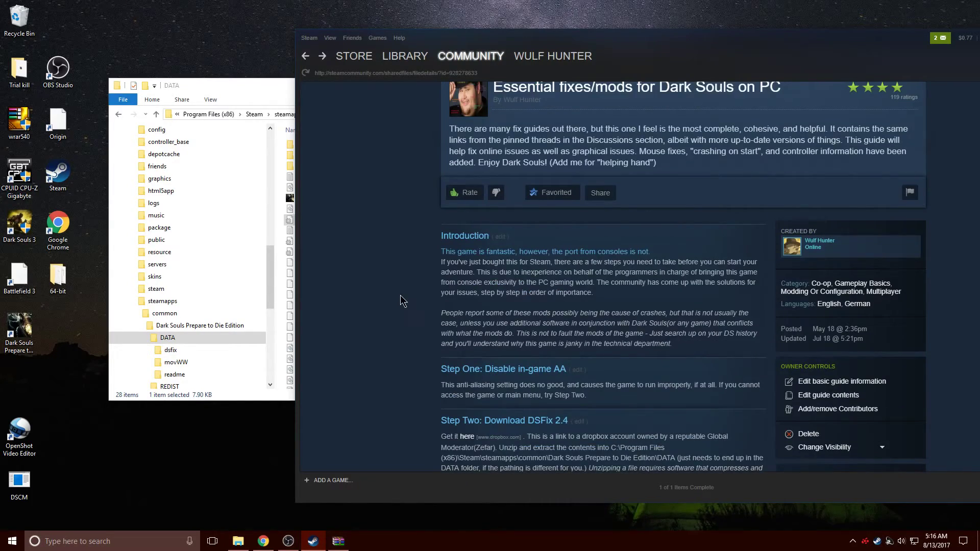
Step: Scroll through the guide's Controller information covering PlayStation pads
scroll(400, 295, "down", 20)
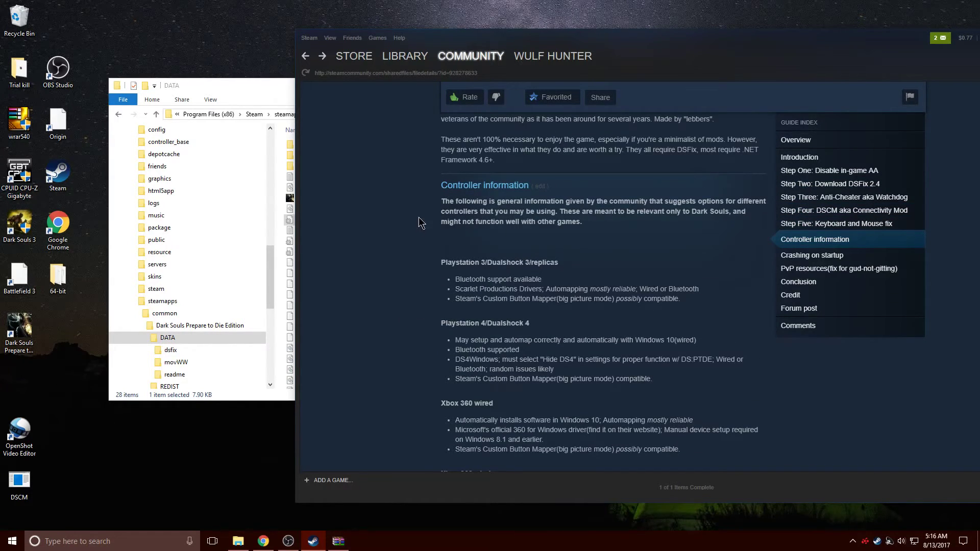
scroll(438, 261, "down", 2)
scroll(438, 262, "down", 3)
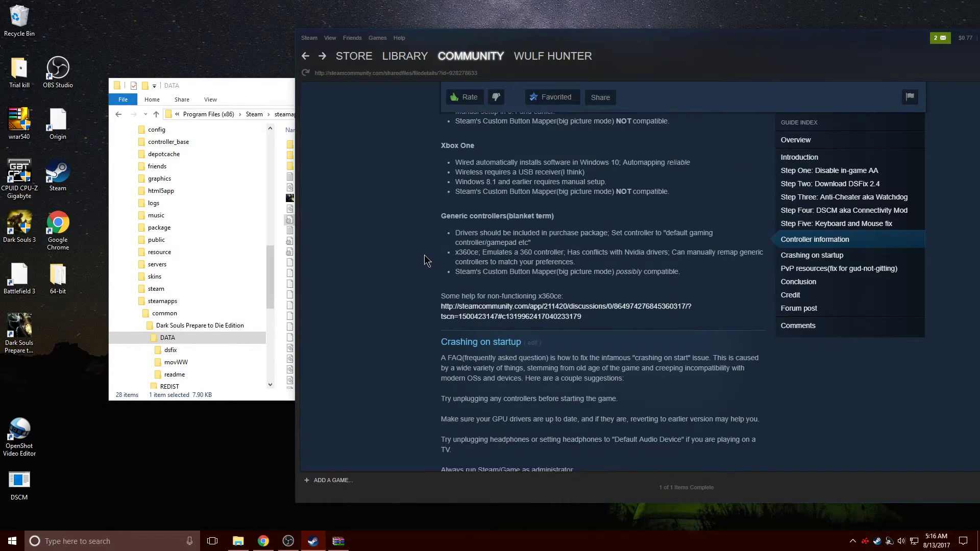
scroll(414, 298, "up", 5)
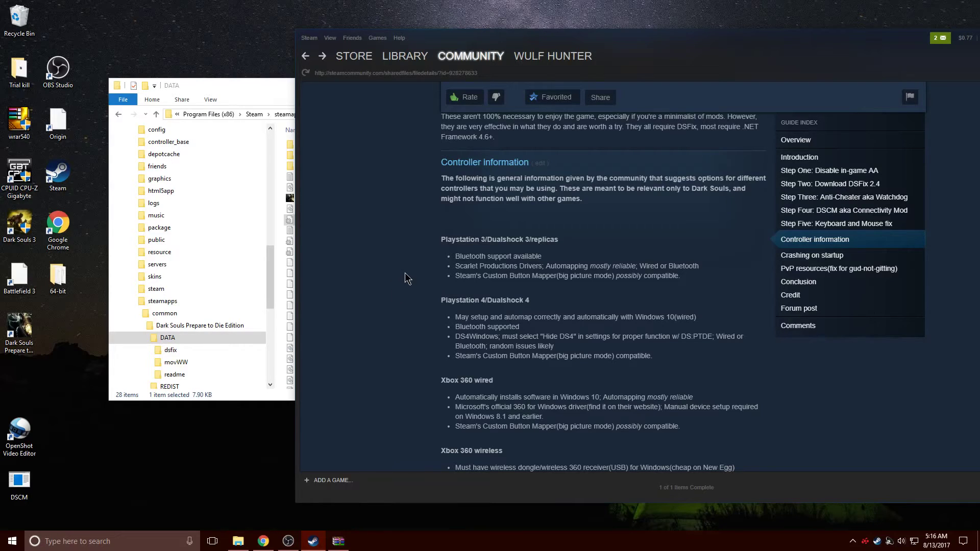
scroll(431, 263, "down", 1)
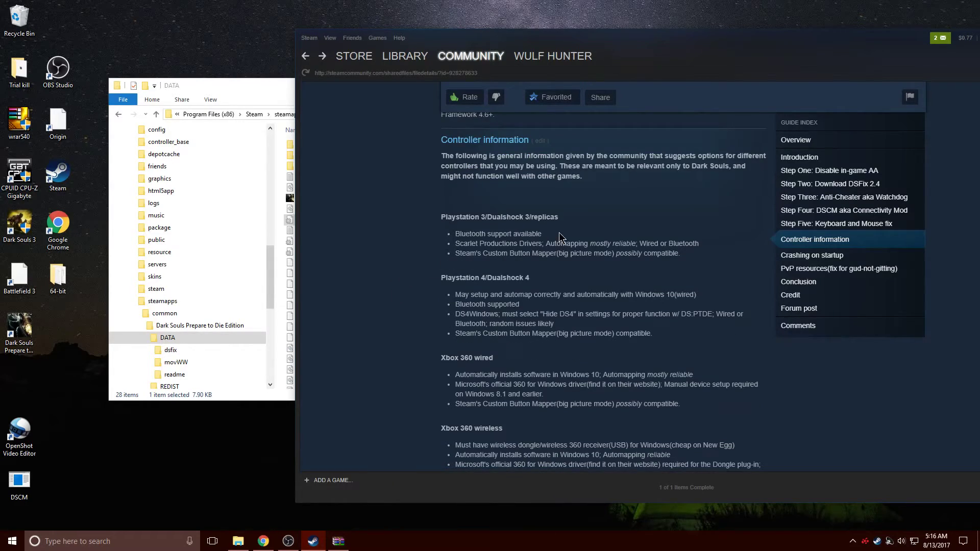
scroll(659, 257, "down", 1)
scroll(815, 342, "down", 1)
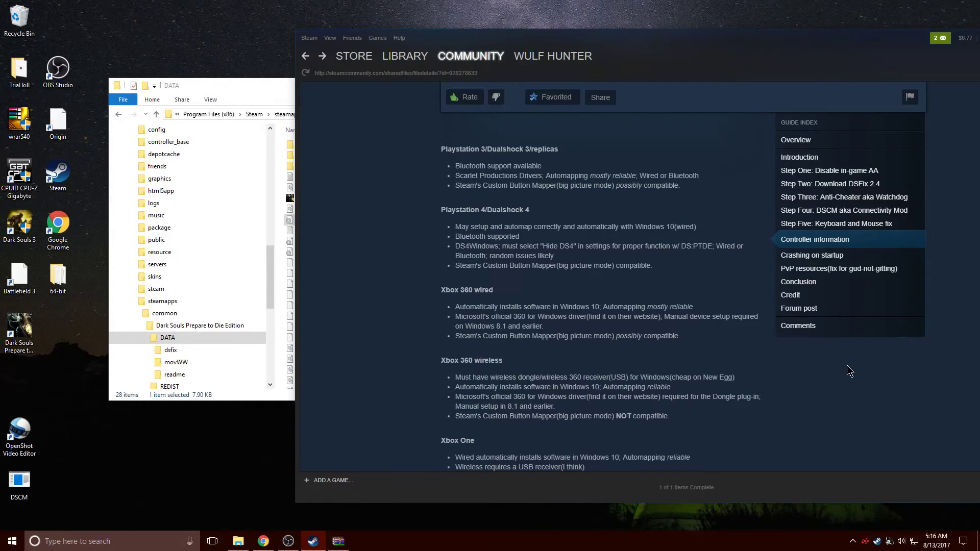
scroll(848, 380, "down", 1)
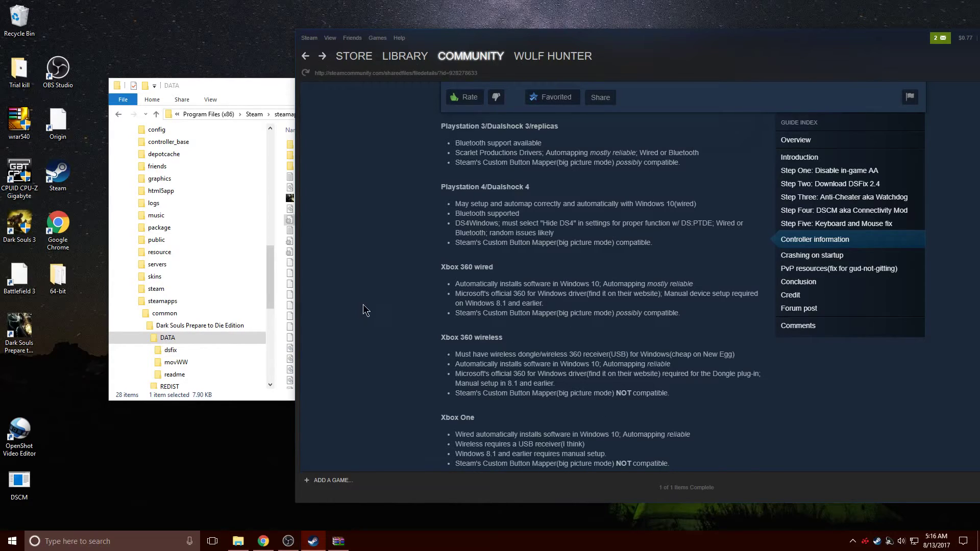
scroll(377, 299, "down", 5)
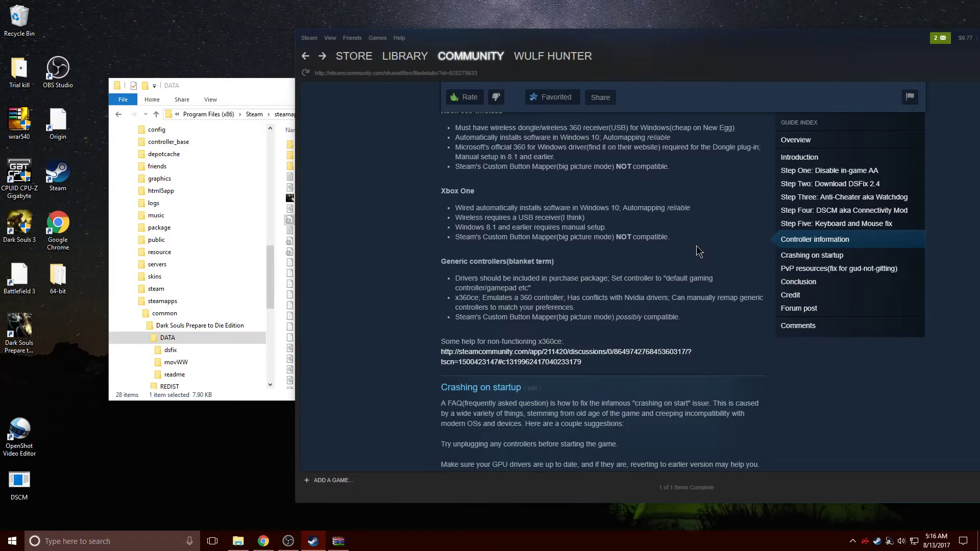
Step: Highlight the Xbox One and Xbox 360 wireless notes, then continue down to Crashing on startup
left_click_drag(696, 246, 415, 226)
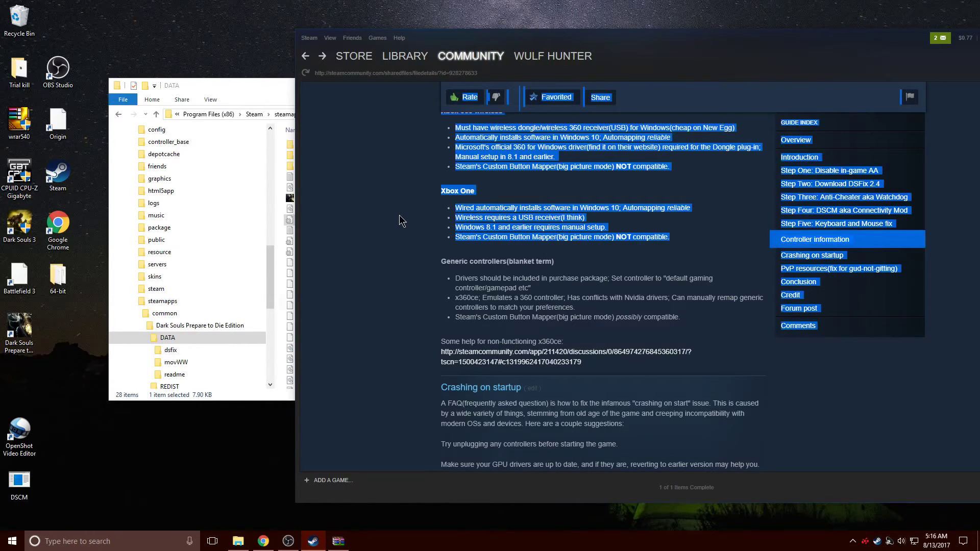
left_click(401, 221)
scroll(408, 221, "up", 1)
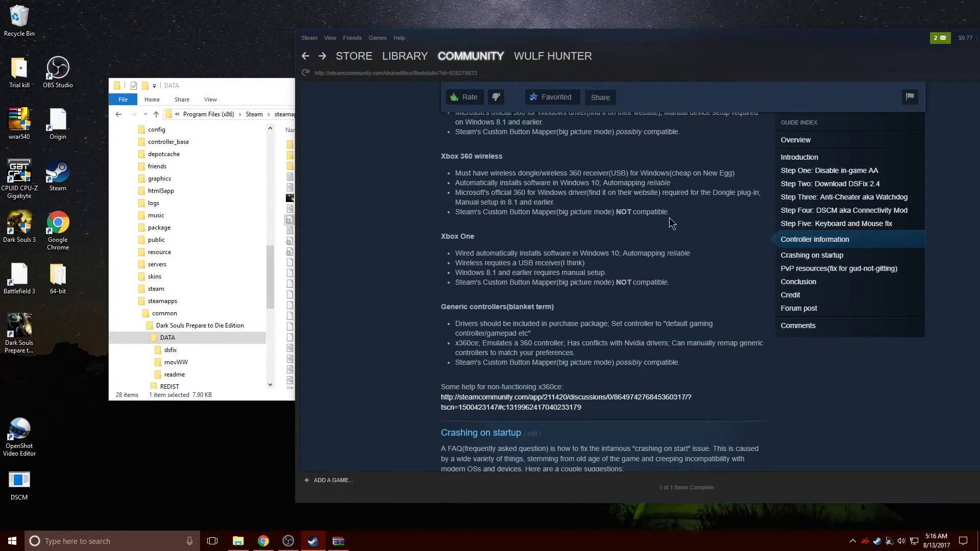
left_click_drag(669, 217, 452, 174)
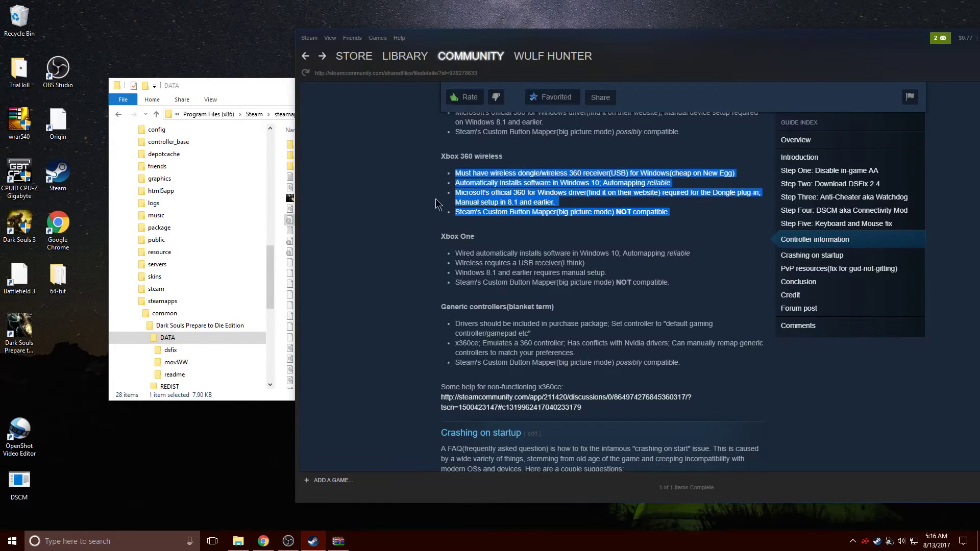
left_click(370, 252)
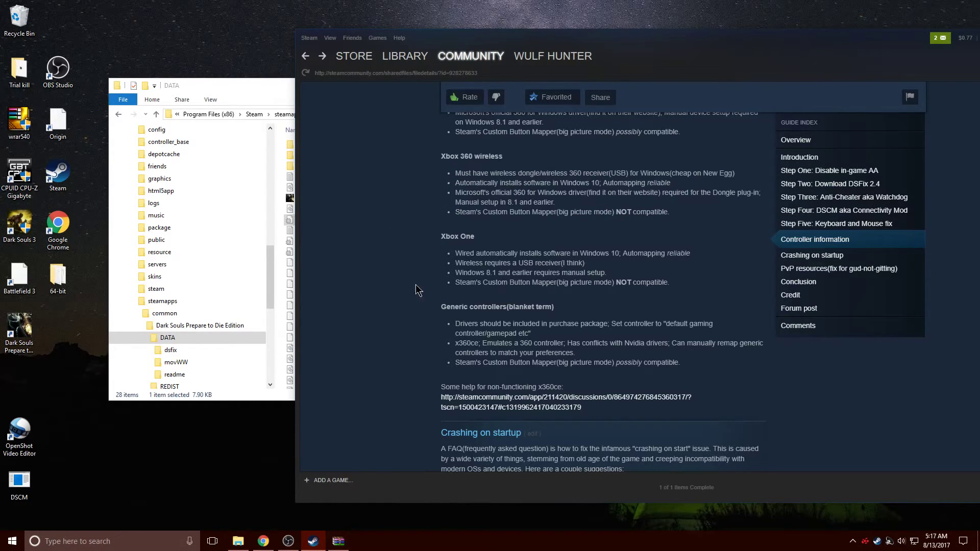
scroll(411, 286, "down", 2)
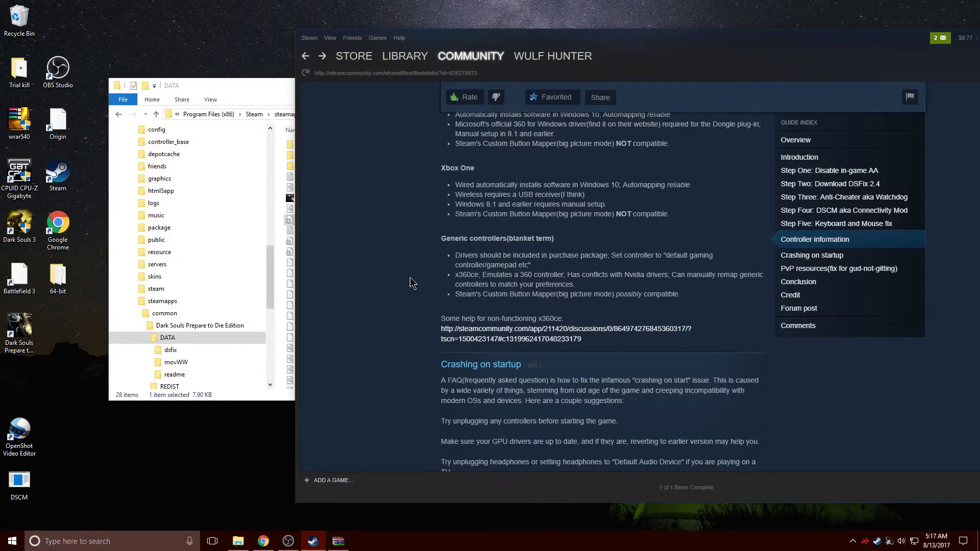
scroll(423, 303, "down", 4)
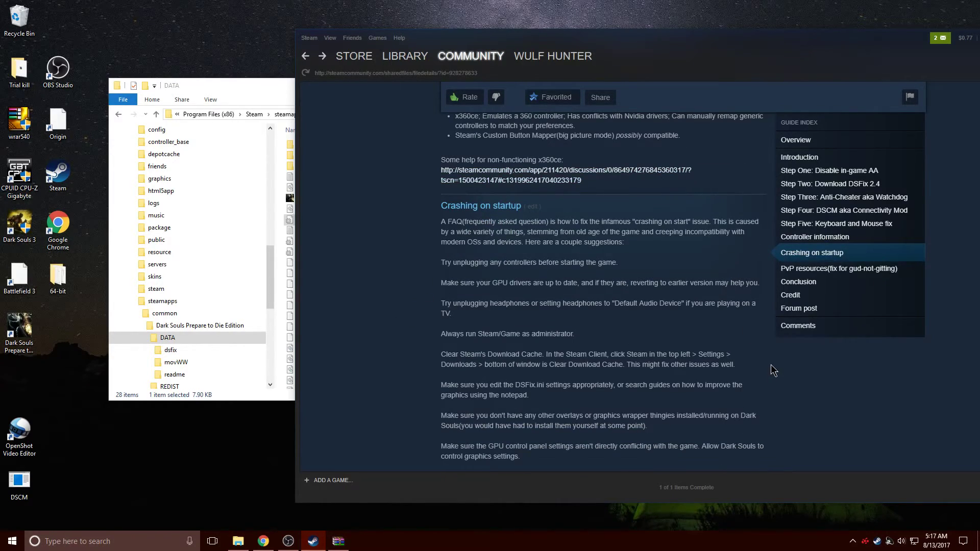
Step: Move the Steam guide left over the file browser and scroll the Crashing on startup section
scroll(776, 366, "down", 2)
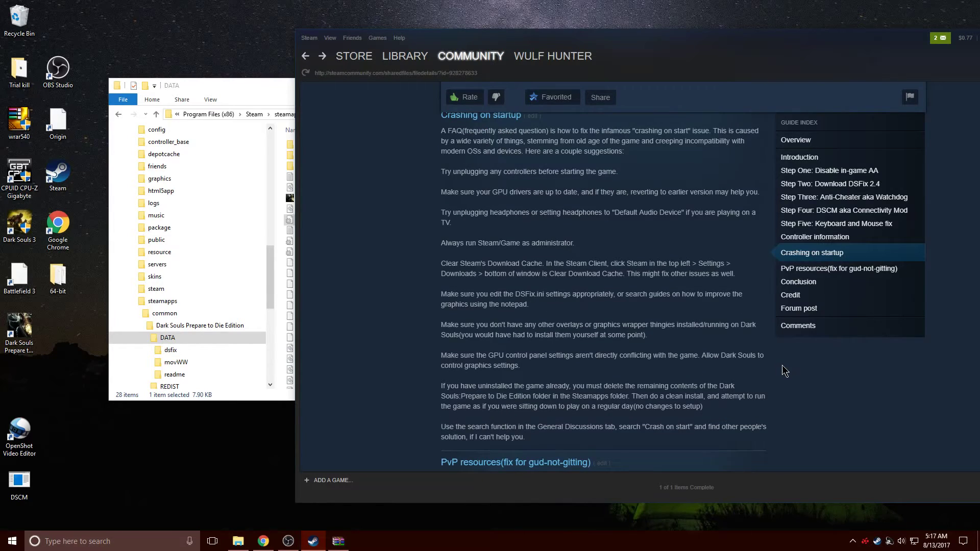
left_click_drag(761, 39, 578, 38)
scroll(886, 278, "up", 1)
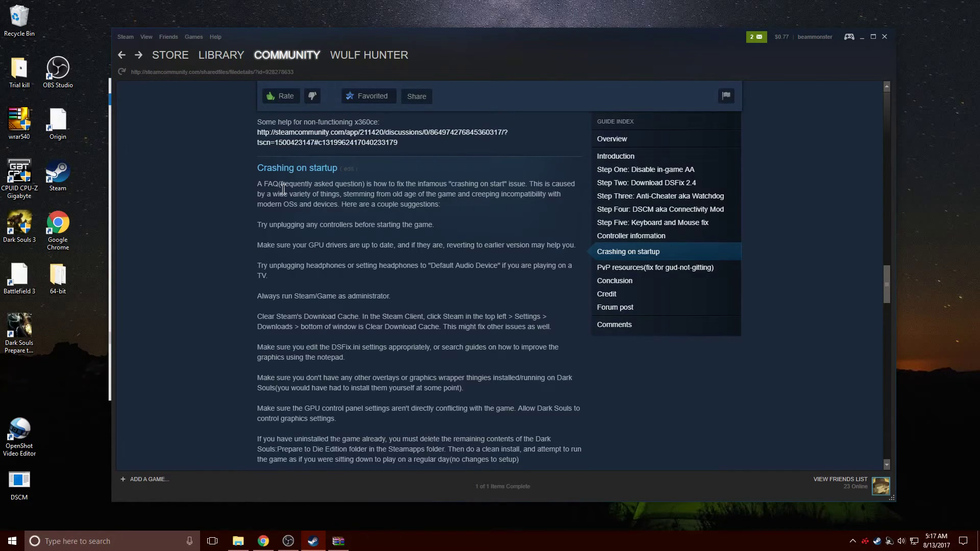
scroll(225, 207, "down", 1)
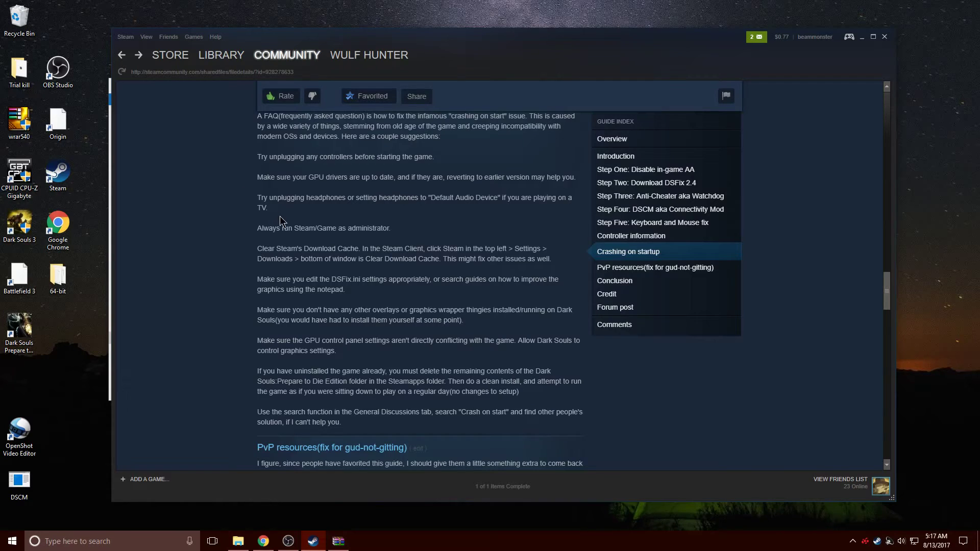
scroll(607, 362, "up", 1)
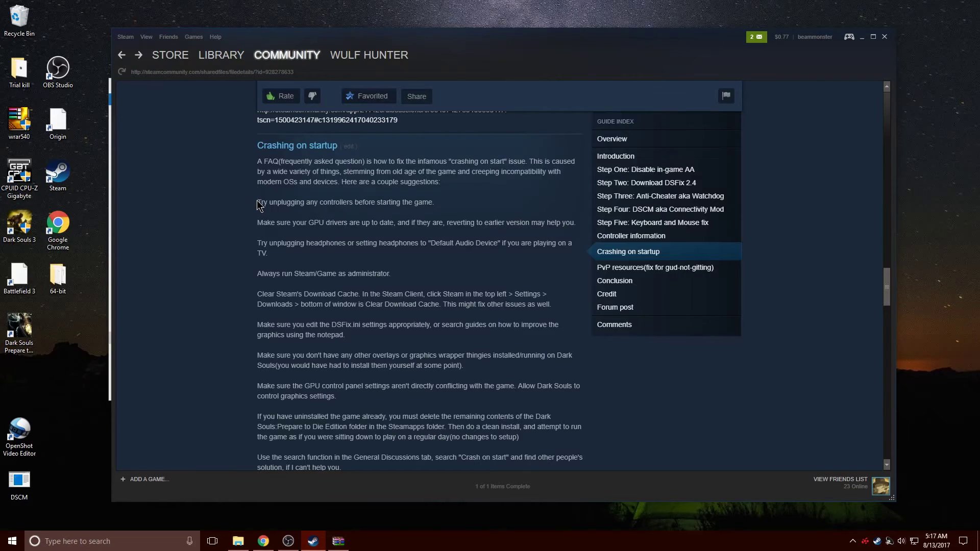
left_click_drag(258, 205, 367, 276)
left_click(658, 436)
scroll(566, 317, "down", 2)
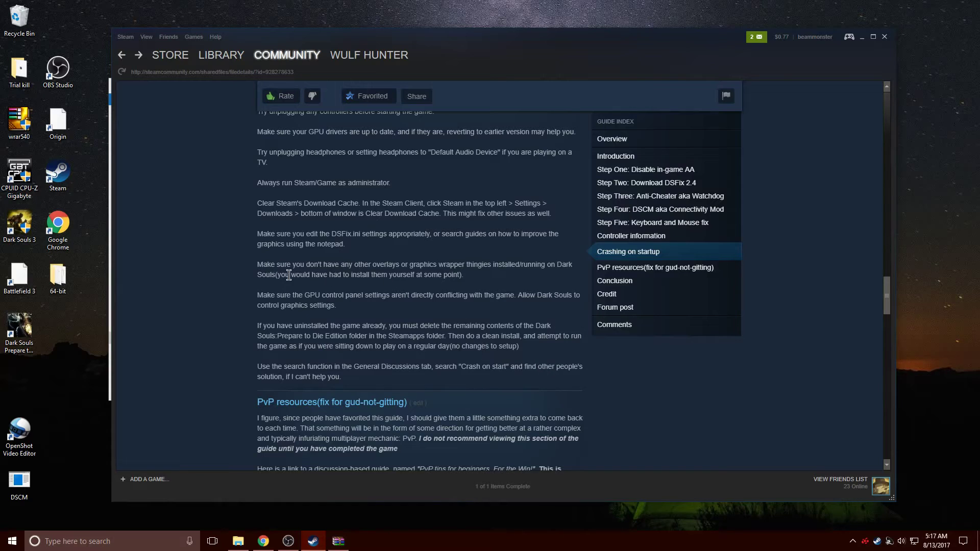
scroll(228, 276, "down", 3)
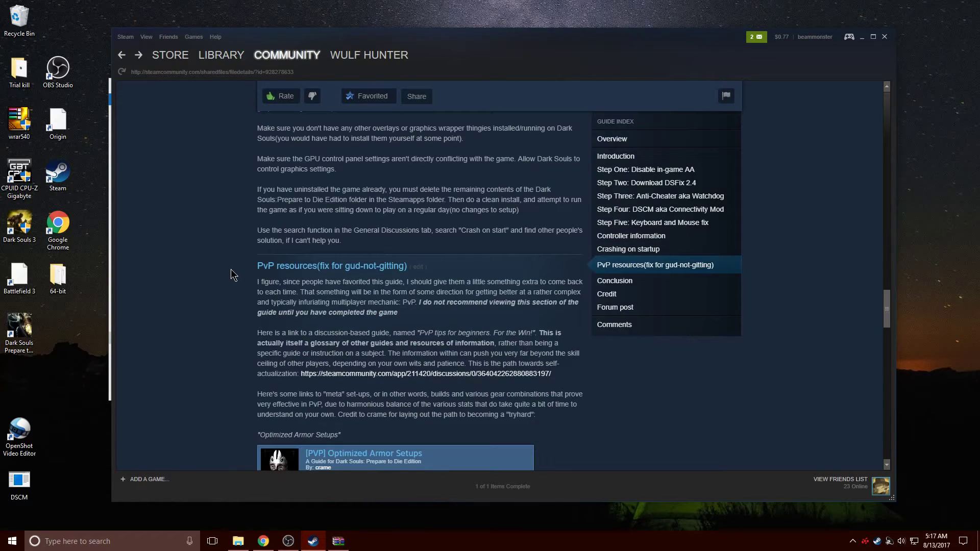
scroll(240, 274, "up", 2)
scroll(249, 274, "up", 3)
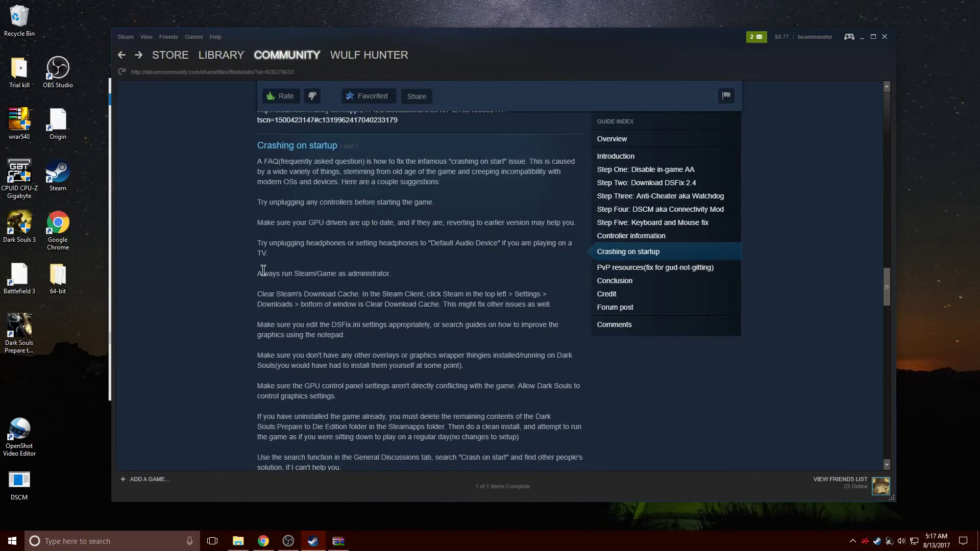
Step: Highlight the always-run-as-administrator tip and the tip about other overlays and wrappers
left_click_drag(258, 273, 418, 276)
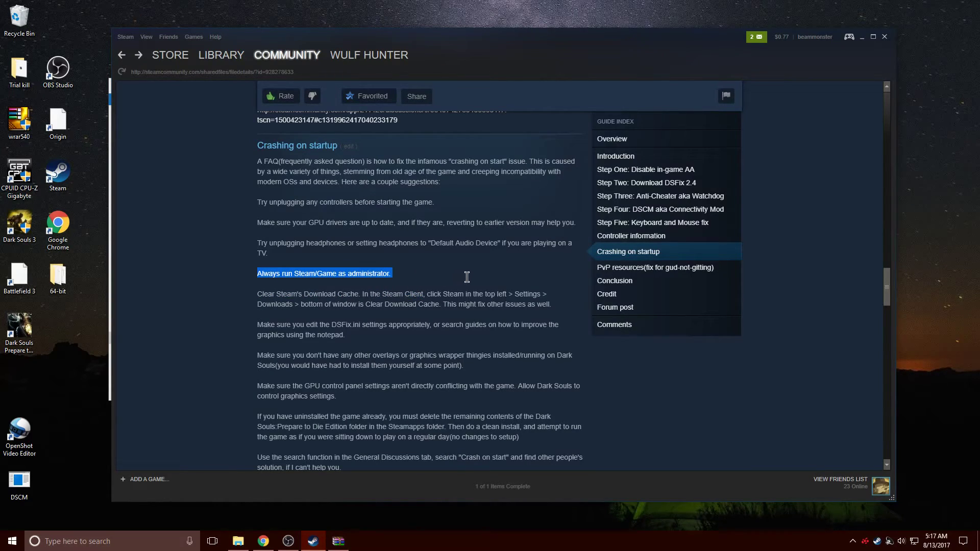
left_click(564, 307)
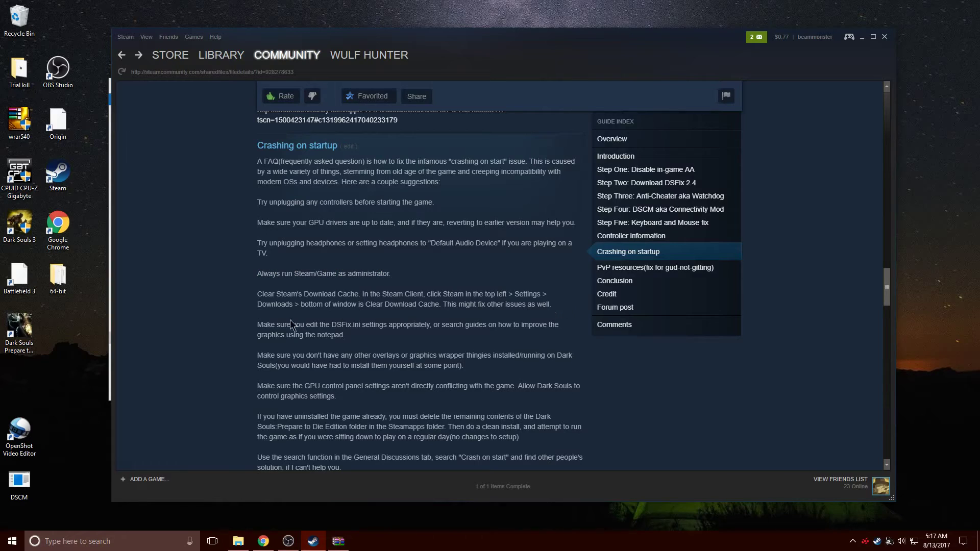
left_click_drag(259, 355, 272, 386)
left_click(263, 369)
left_click(356, 404)
left_click_drag(331, 395, 253, 387)
Step: Highlight the uninstall and clean reinstall tip before the PvP resources heading
scroll(281, 379, "down", 2)
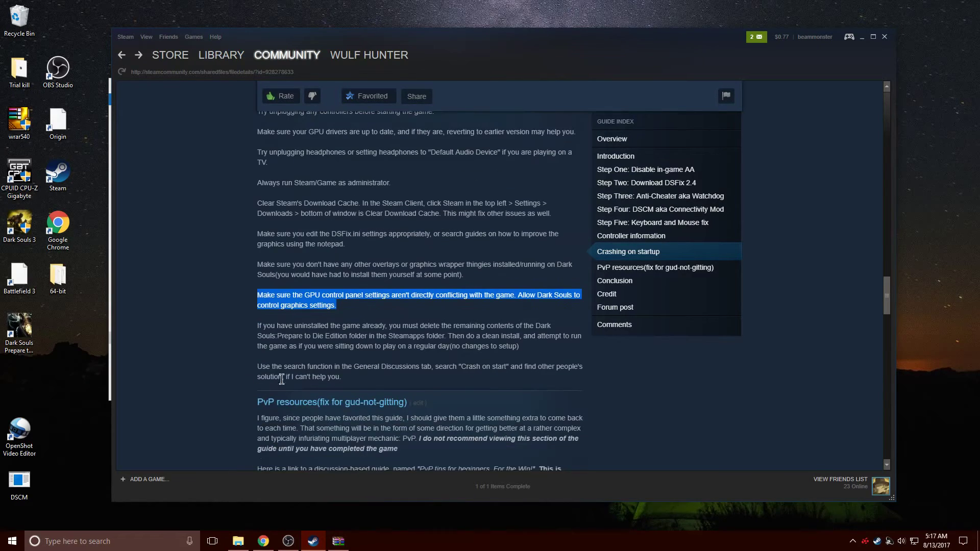
left_click_drag(519, 348, 281, 327)
left_click(681, 401)
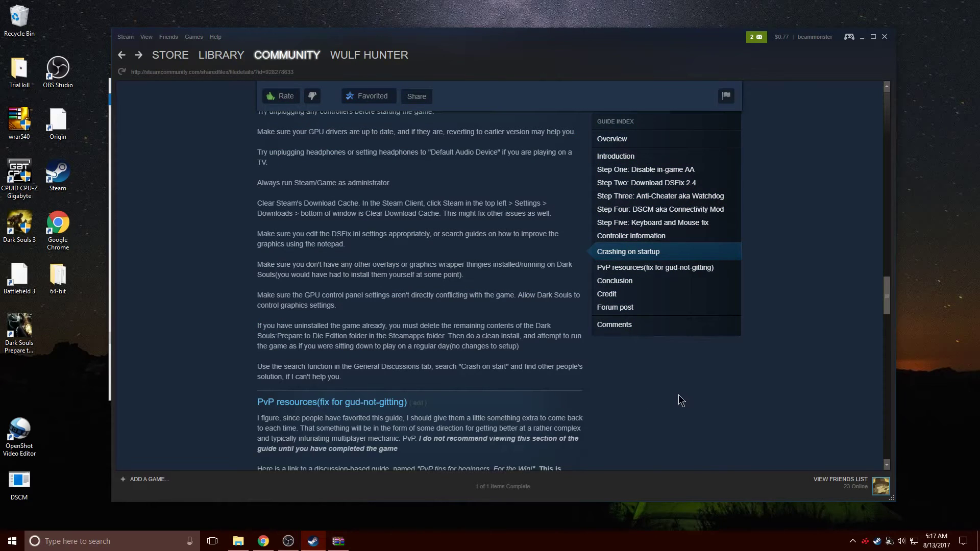
scroll(624, 354, "down", 4)
scroll(623, 365, "up", 5)
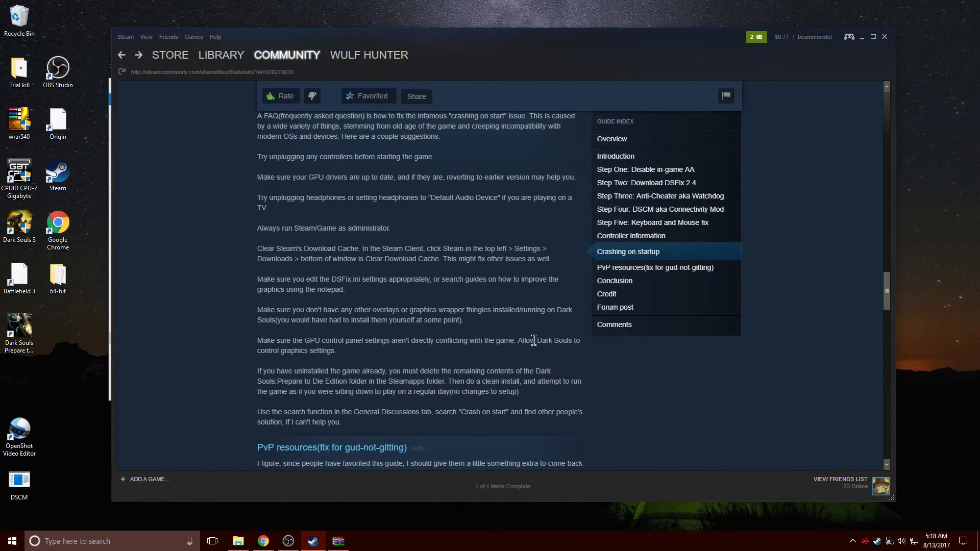
Step: Scroll to and mark the guide's PvP resources heading
scroll(533, 341, "down", 6)
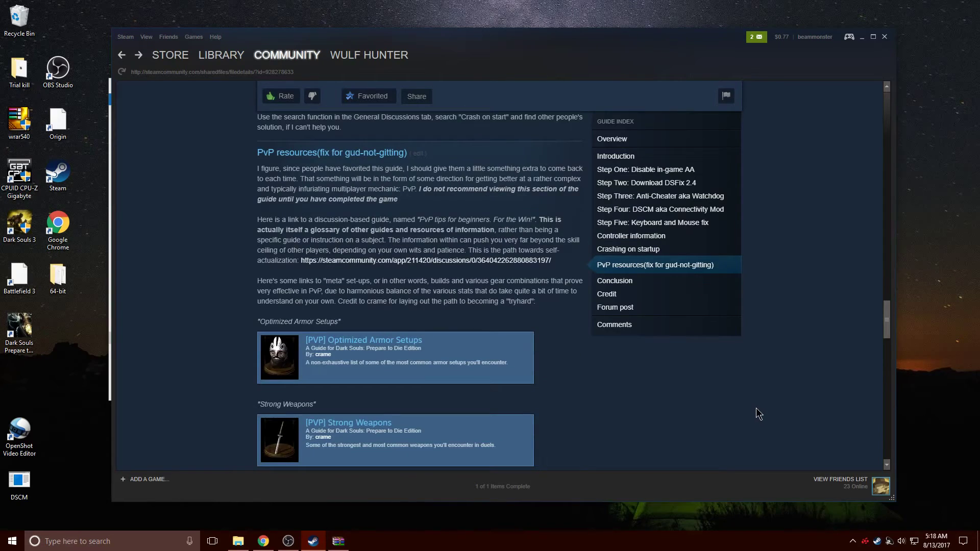
scroll(765, 403, "down", 1)
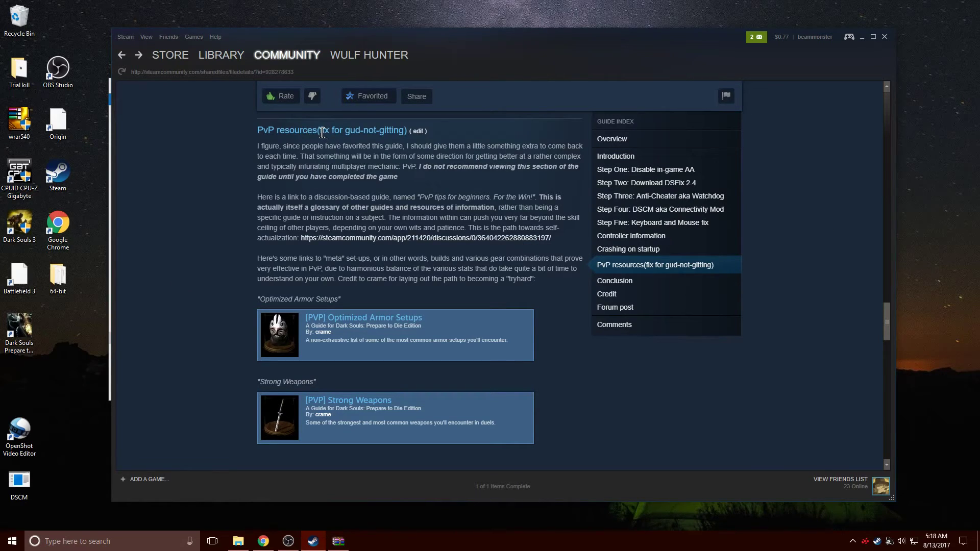
left_click_drag(322, 132, 367, 147)
left_click(210, 182)
Step: Scroll through the Conclusion, Credit and comments sections of the guide
scroll(440, 280, "down", 1)
scroll(440, 280, "down", 1)
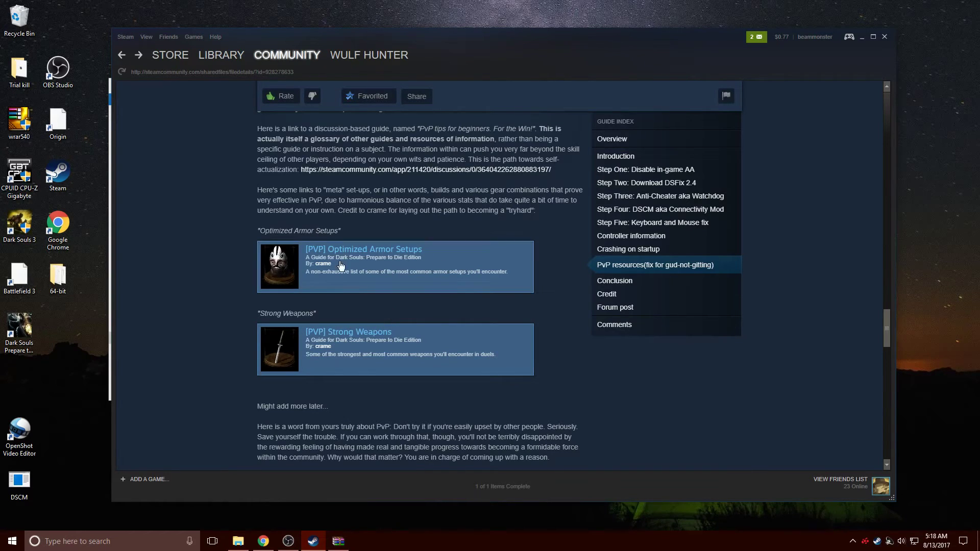
scroll(200, 273, "down", 2)
scroll(209, 275, "up", 4)
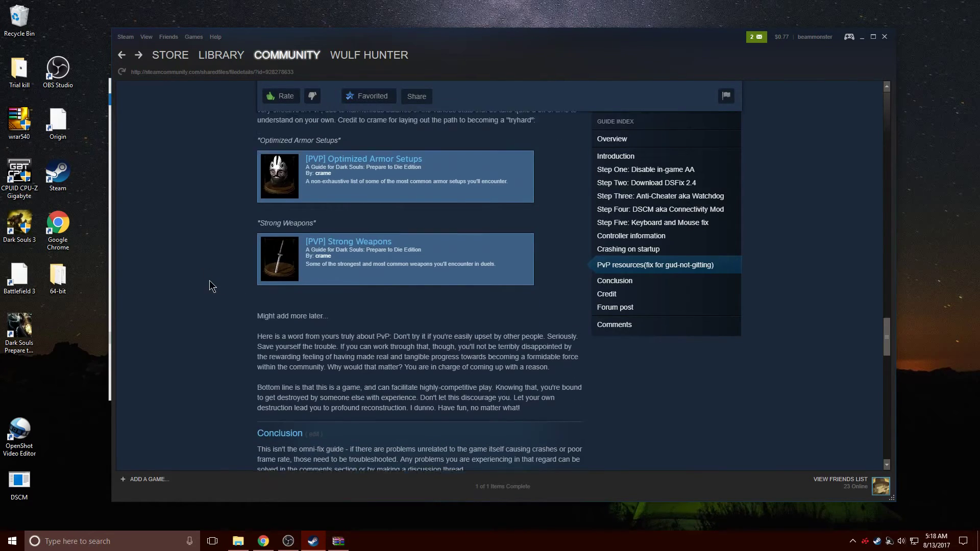
scroll(209, 266, "down", 4)
scroll(209, 265, "up", 5)
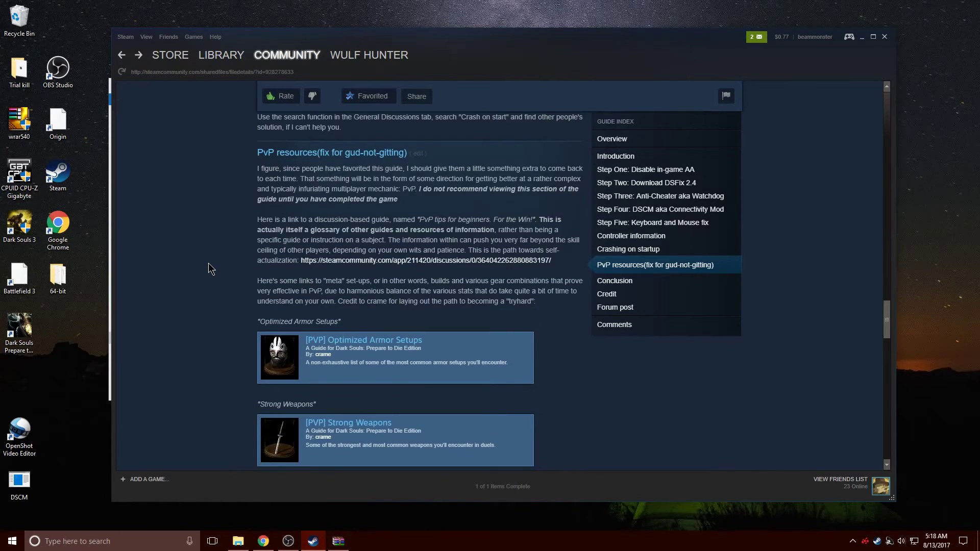
scroll(212, 268, "down", 1)
scroll(212, 267, "down", 5)
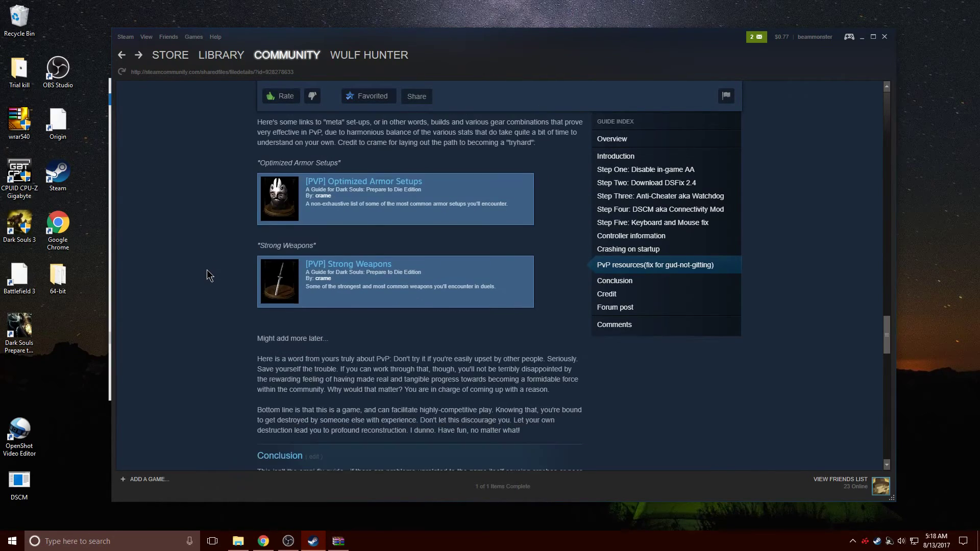
scroll(218, 260, "up", 2)
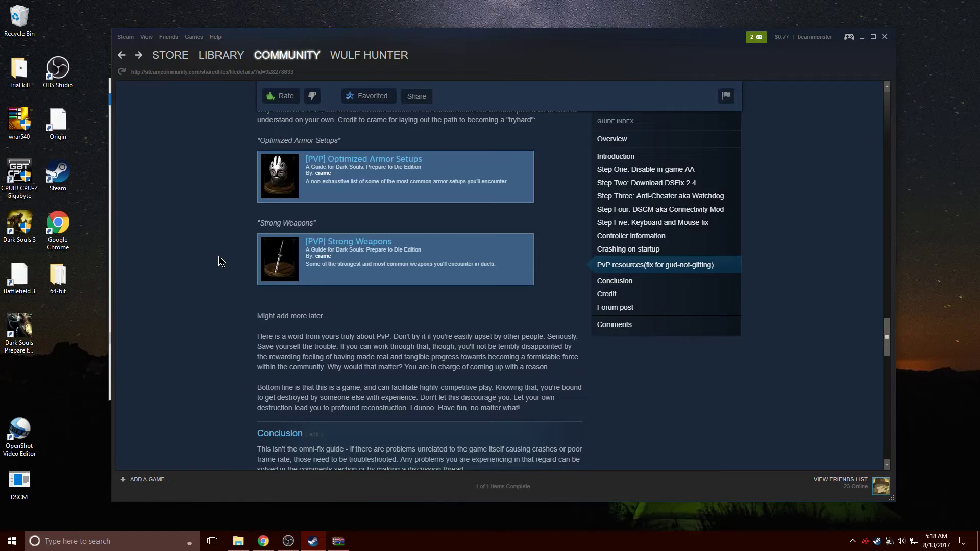
scroll(218, 256, "down", 6)
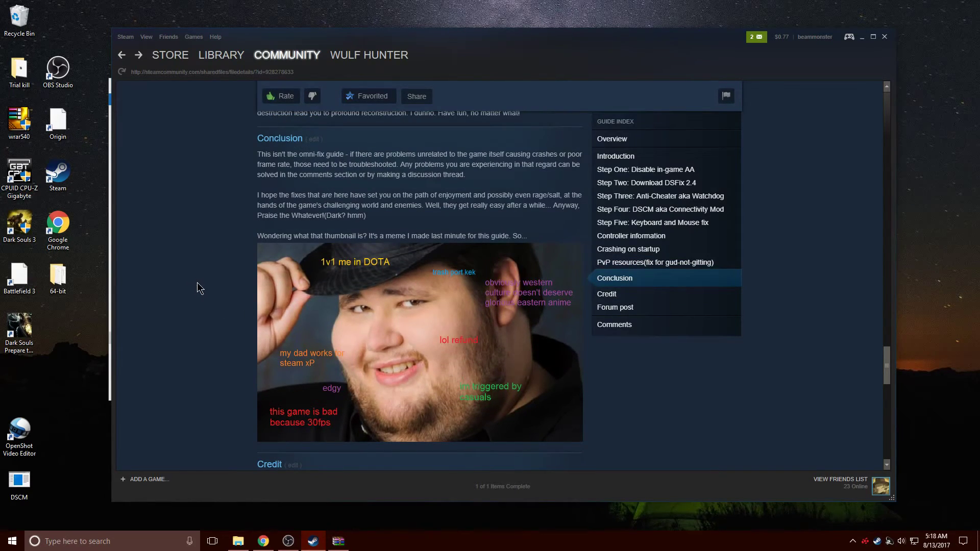
scroll(199, 288, "down", 5)
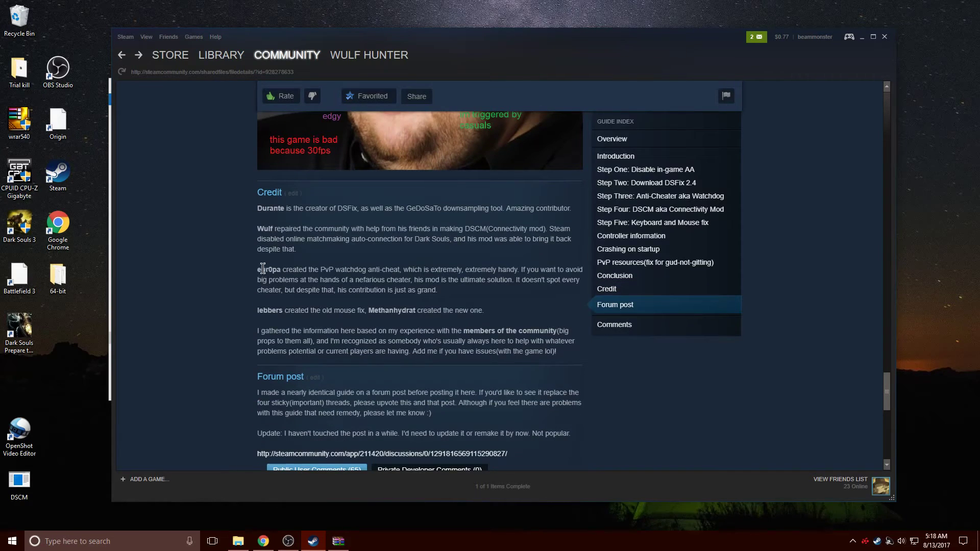
scroll(263, 269, "down", 1)
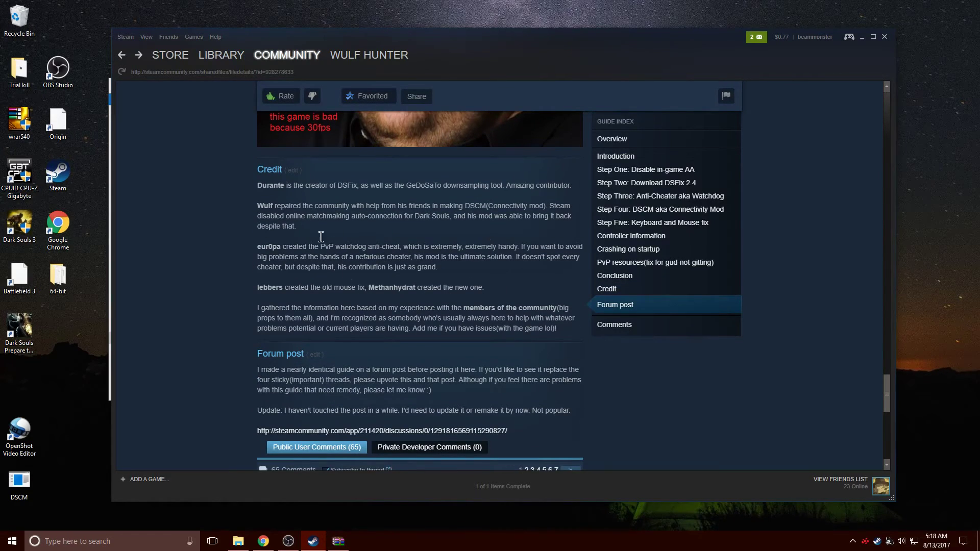
scroll(320, 236, "down", 4)
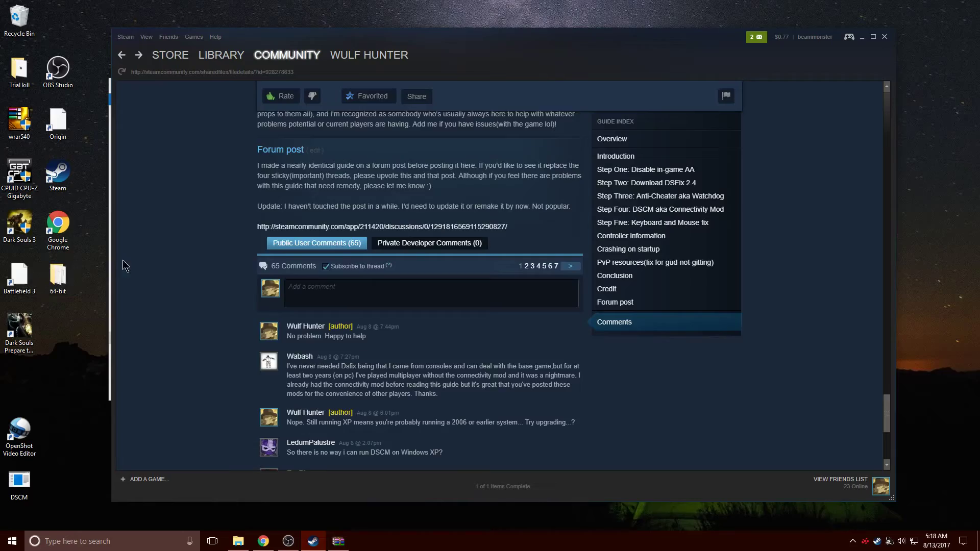
scroll(126, 273, "down", 5)
Step: Scroll back up to Step Two and launch Dark Souls: Prepare to Die Edition from the desktop shortcut
scroll(153, 295, "up", 3)
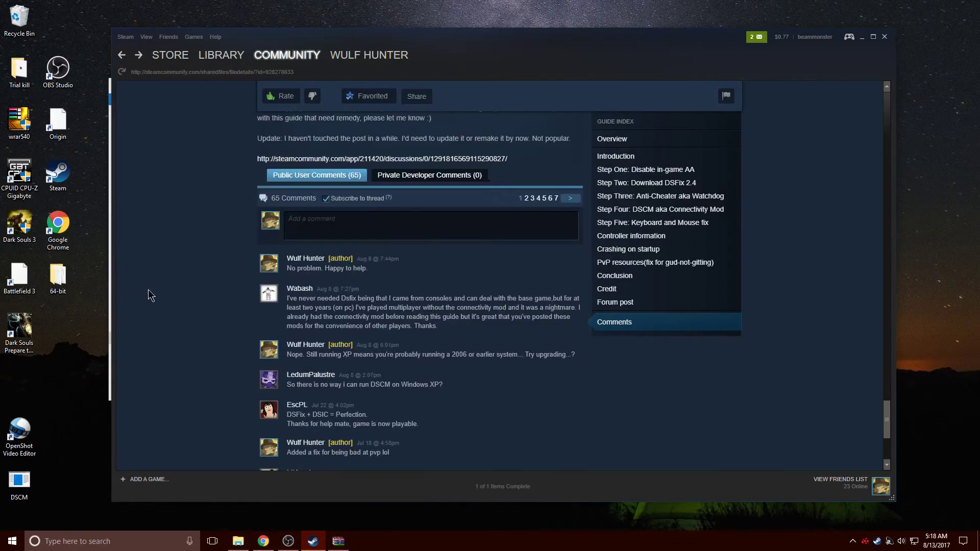
scroll(148, 295, "up", 20)
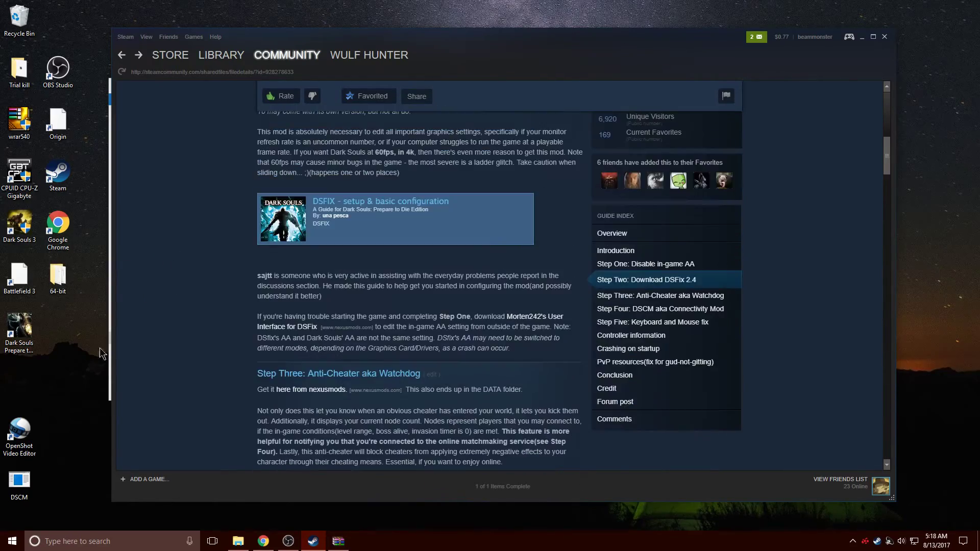
scroll(132, 313, "up", 12)
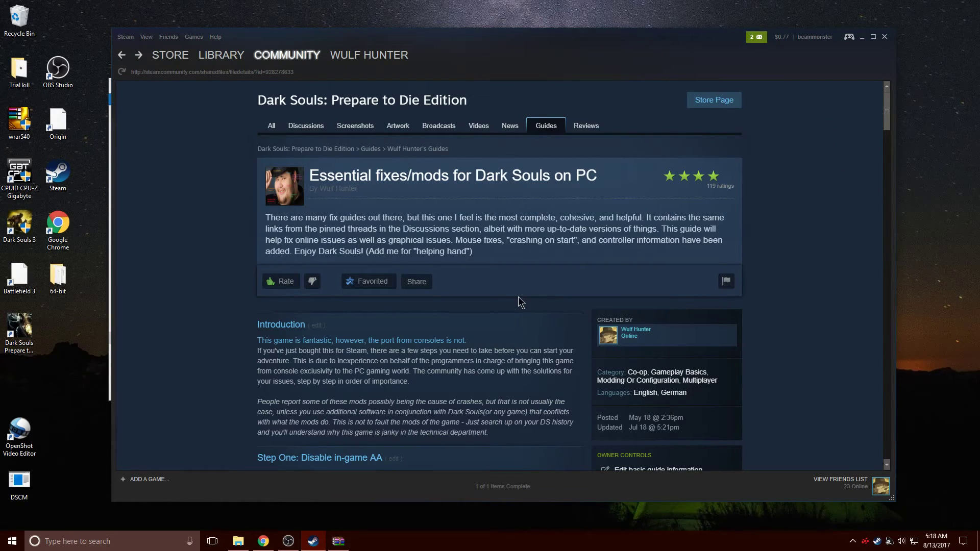
scroll(778, 231, "down", 12)
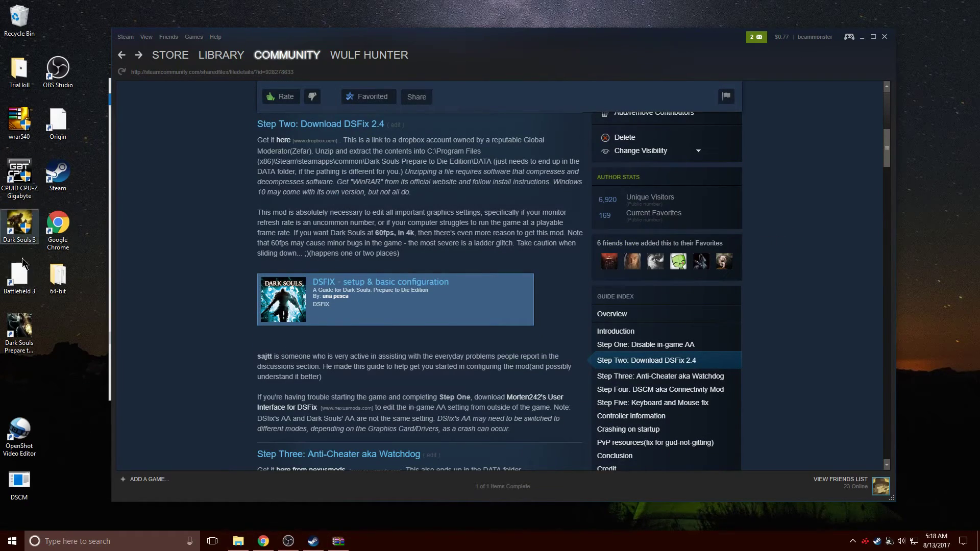
double_click(32, 320)
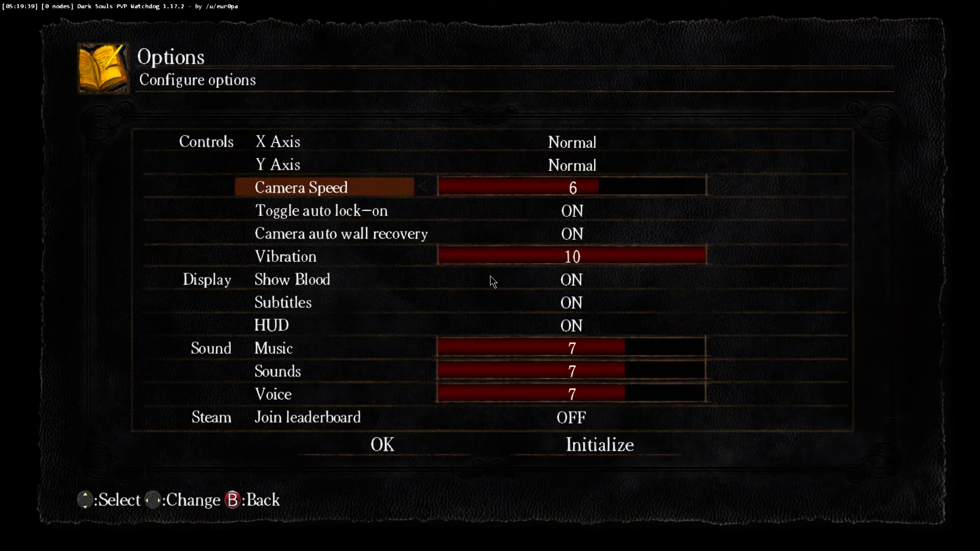
Step: Raise Camera Speed to 8, turn Camera auto wall recovery off, and accept the key settings
key("Right")
key("Right")
key("Down")
key("Down")
key("Right")
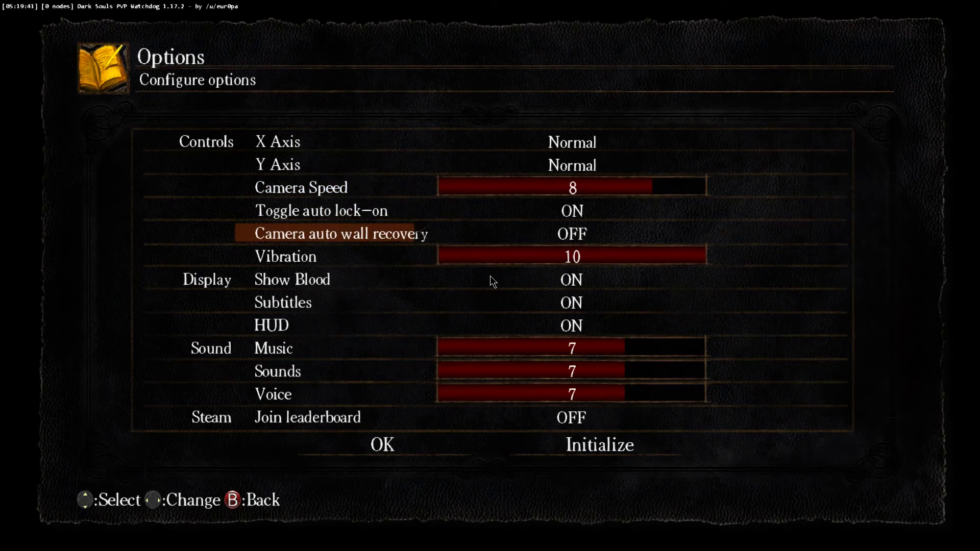
key("Down")
key("Down")
key("Down")
key("Down")
key("Down")
key("Down")
key("Down")
key("Down")
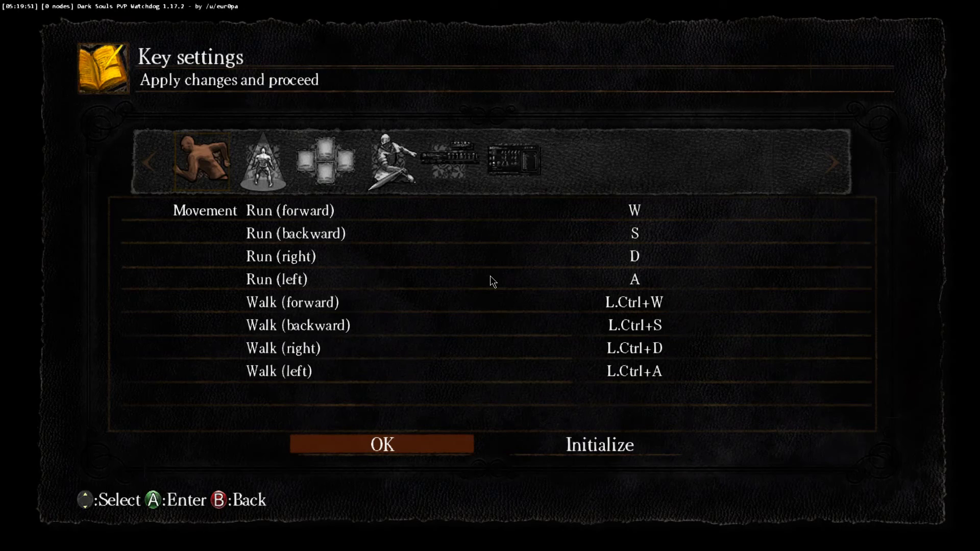
key("Return")
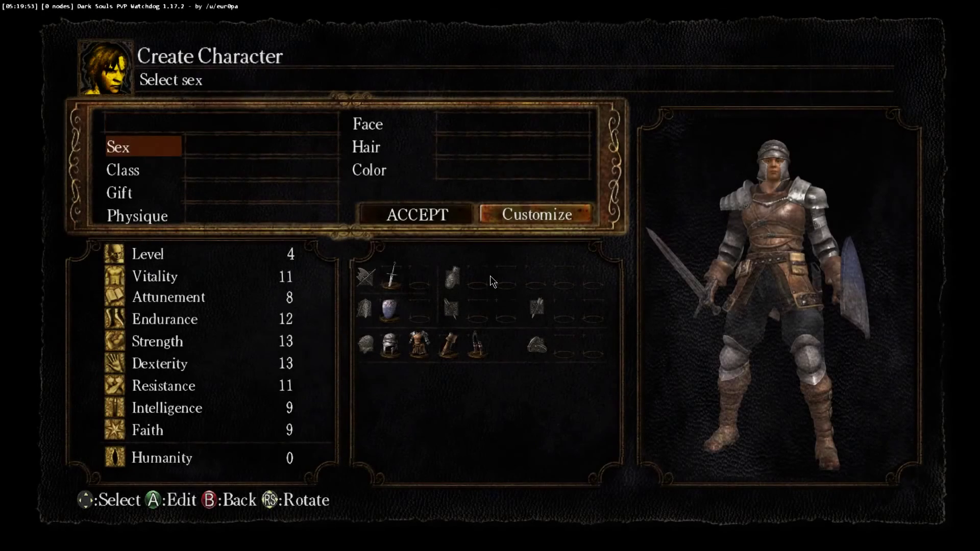
Step: Create a male Warrior named 'Garbage' with no gift, Average physique, Commoner face and shaved black hair
key("Up")
key("Return")
key("Escape")
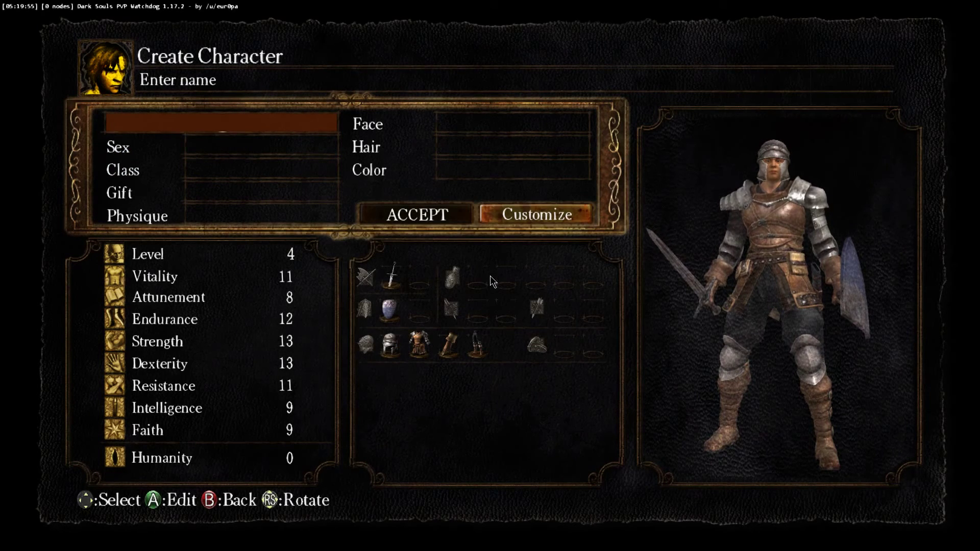
type("Garbage")
key("Return")
key("Return")
key("Return")
key("Return")
key("Return")
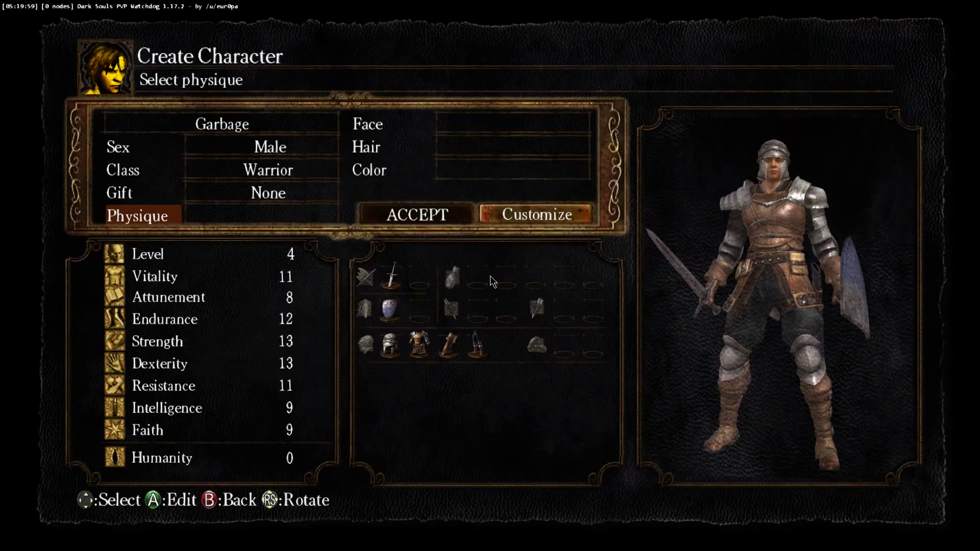
key("Return")
key("Return")
key("Return")
key("Return")
key("Return")
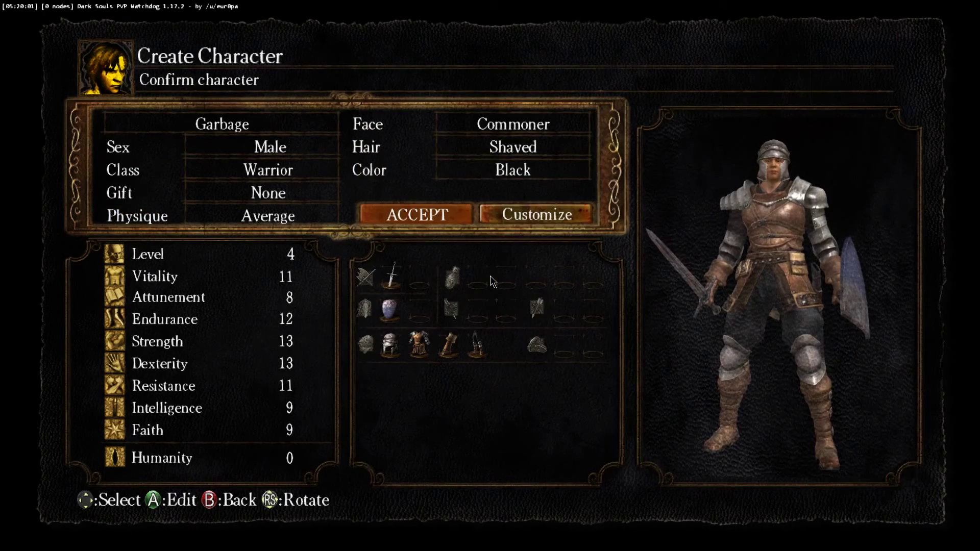
key("Return")
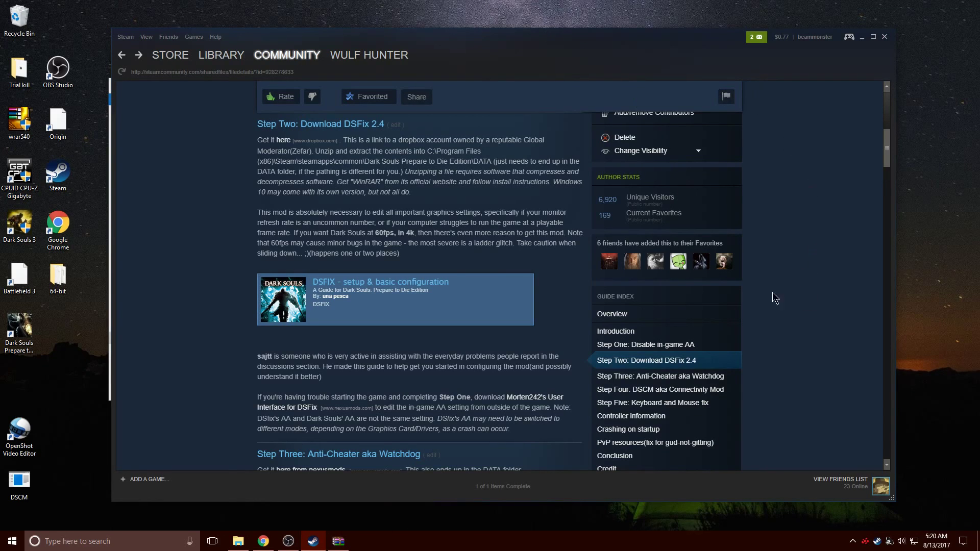
Step: Scroll the guide to 'Crashing on startup' and bring OBS Studio in front of it
scroll(750, 271, "down", 15)
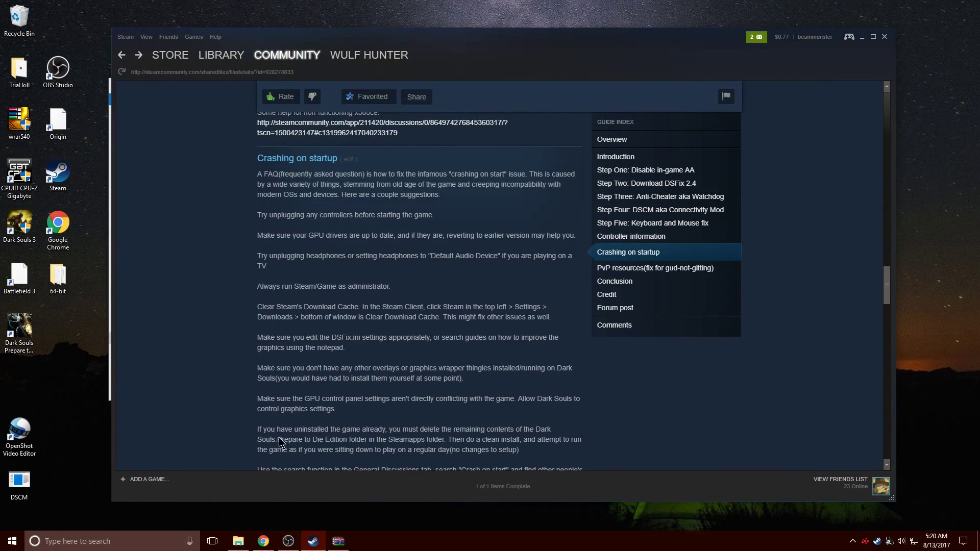
left_click(288, 541)
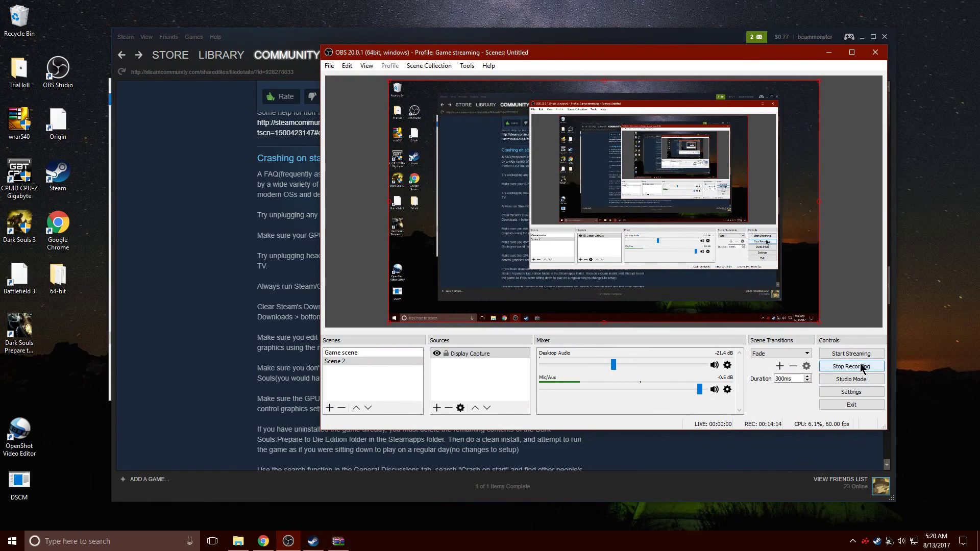